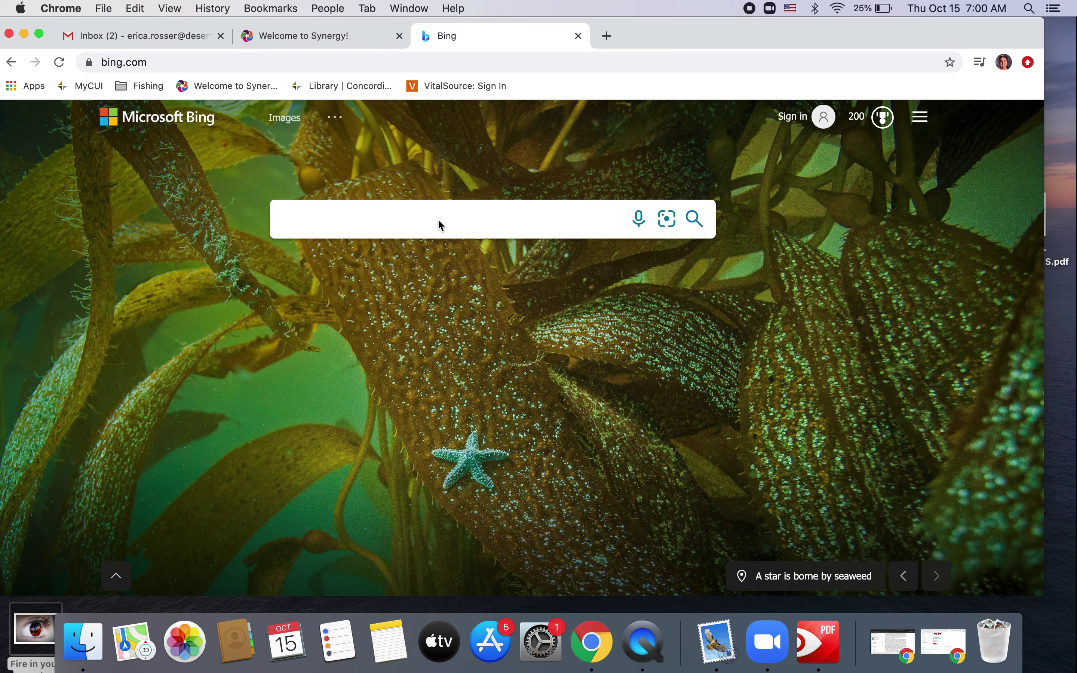
Search the web for "action photo" and show only extra large image results.
text(action)
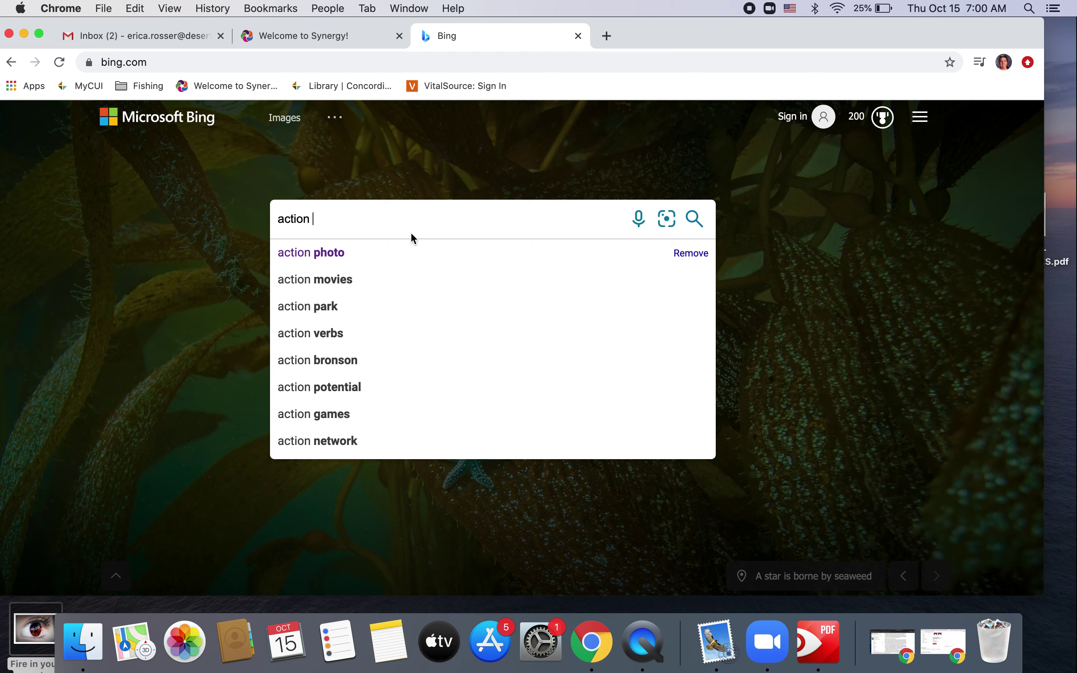
click(396, 254)
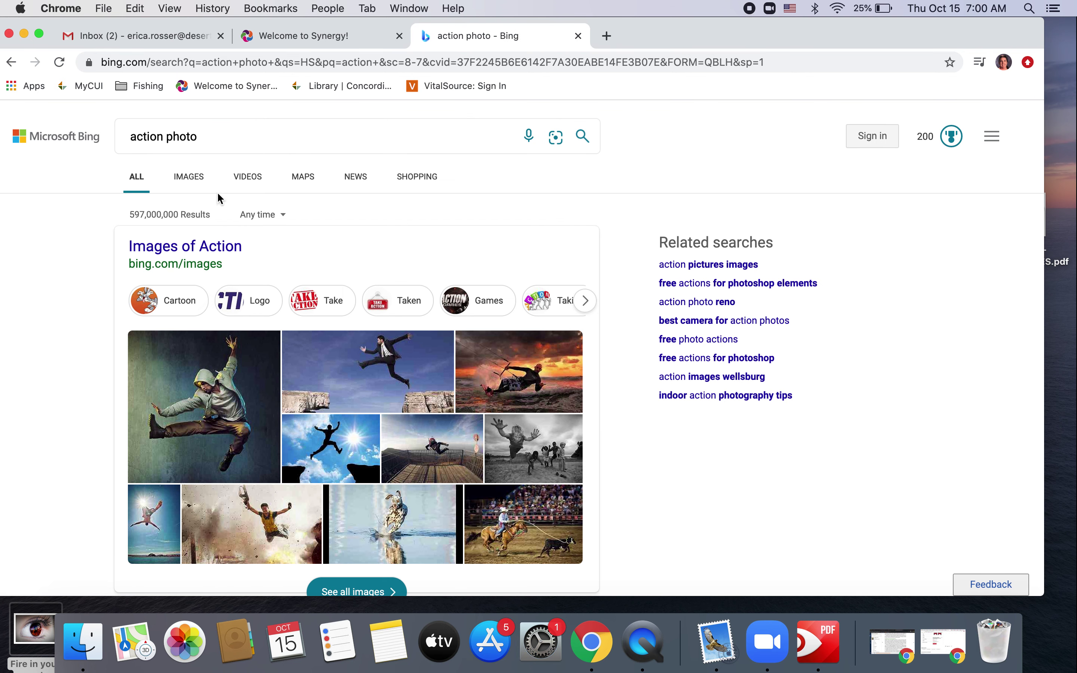
click(192, 179)
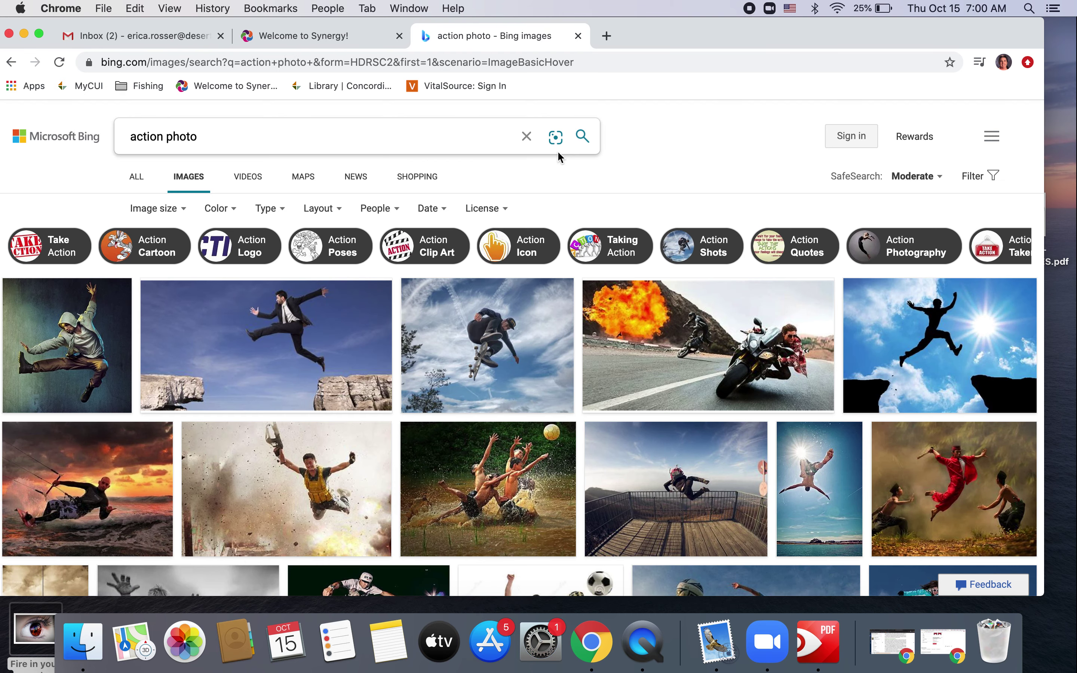
click(180, 209)
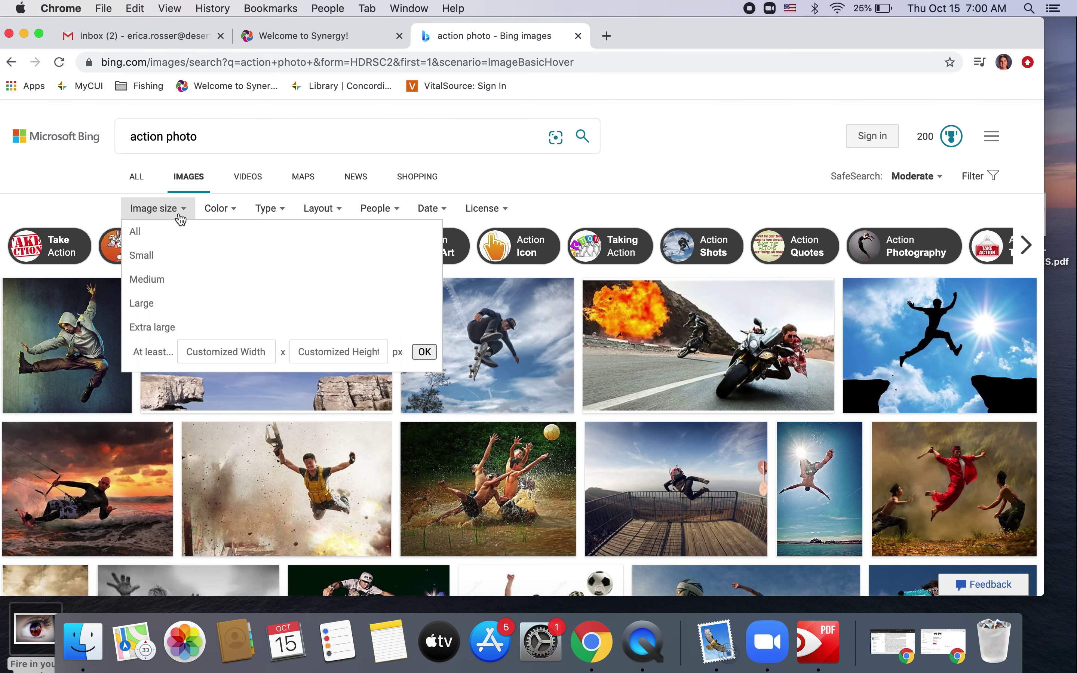
click(167, 330)
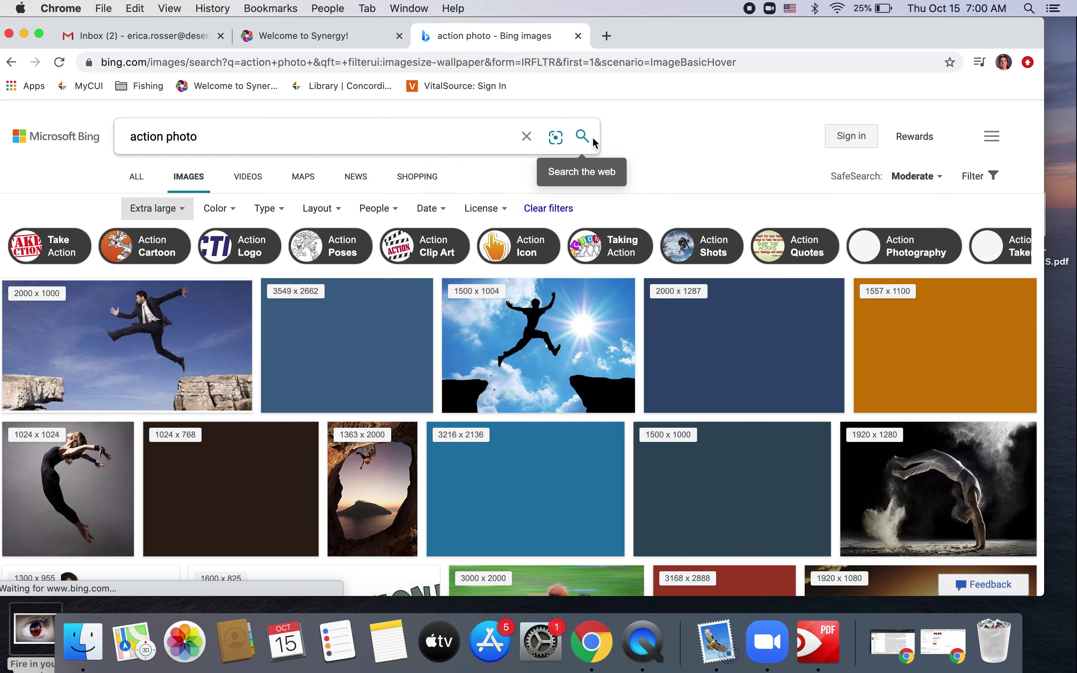
Browse the action photo results, previewing the blurred running boys and a similar soccer player image.
scroll(745, 395, down, 1)
scroll(744, 395, up, 1)
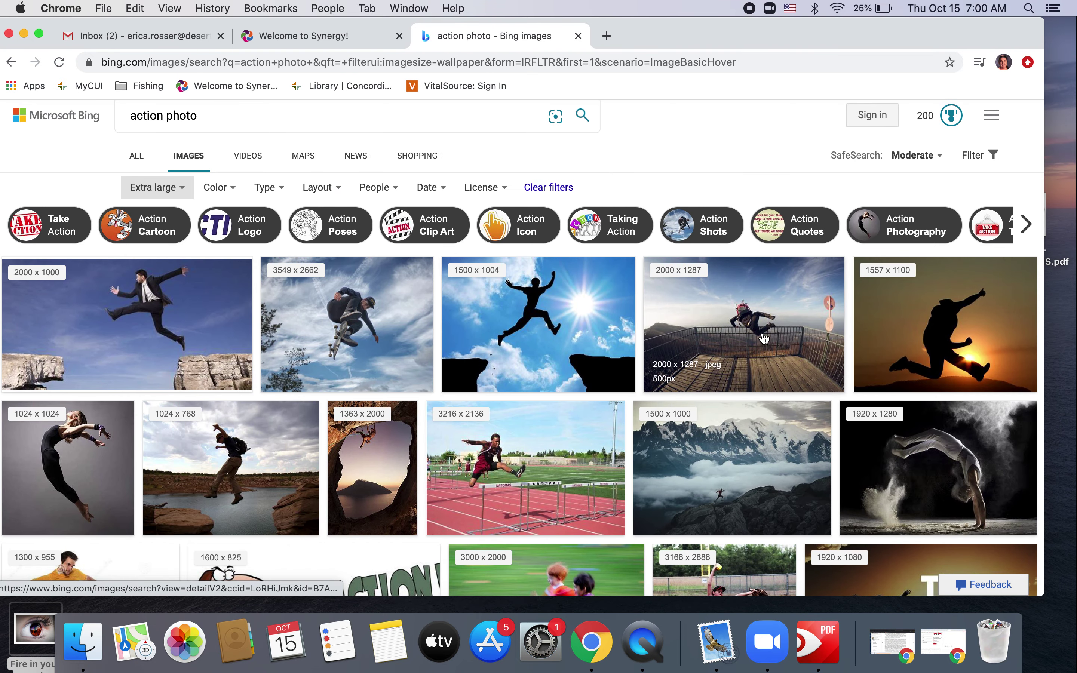
scroll(643, 407, down, 6)
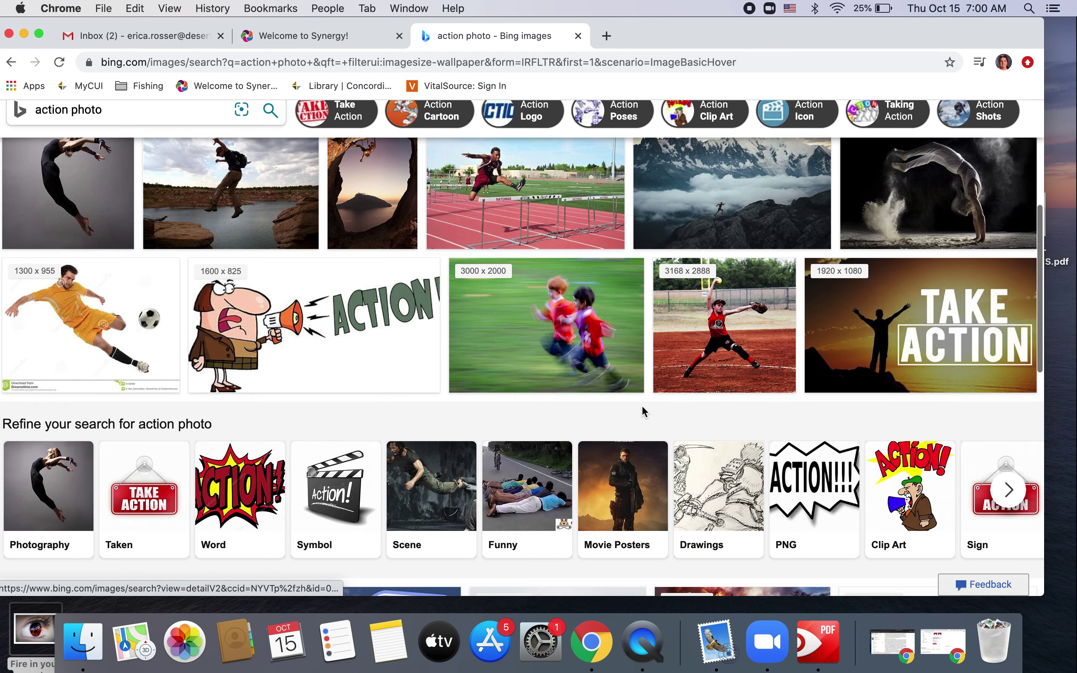
click(529, 309)
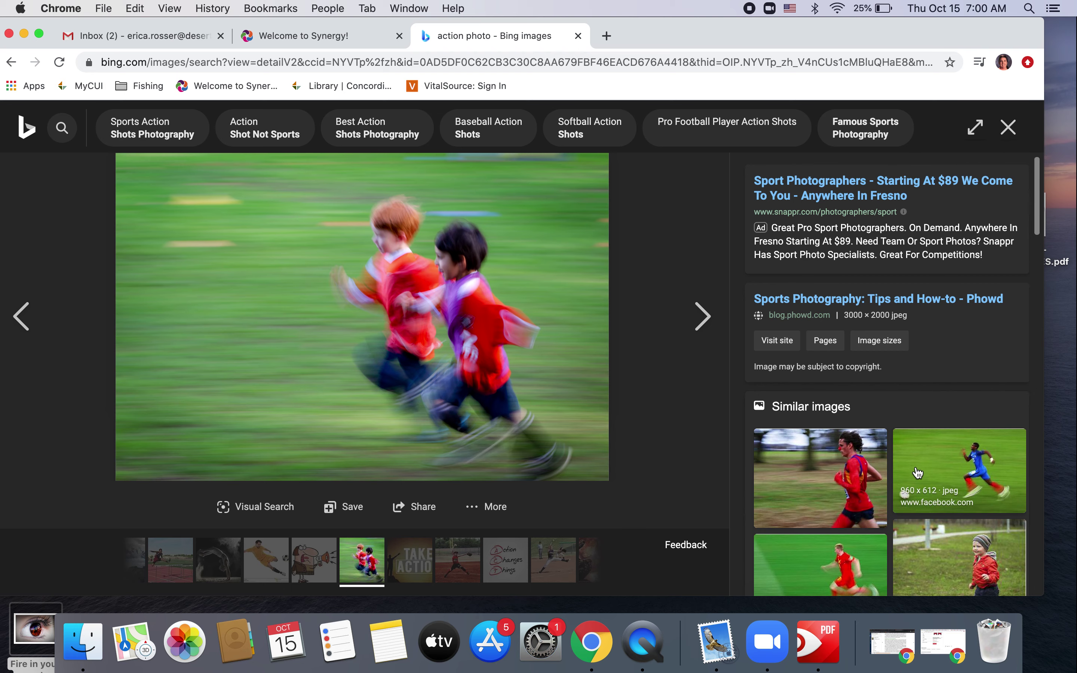
click(937, 470)
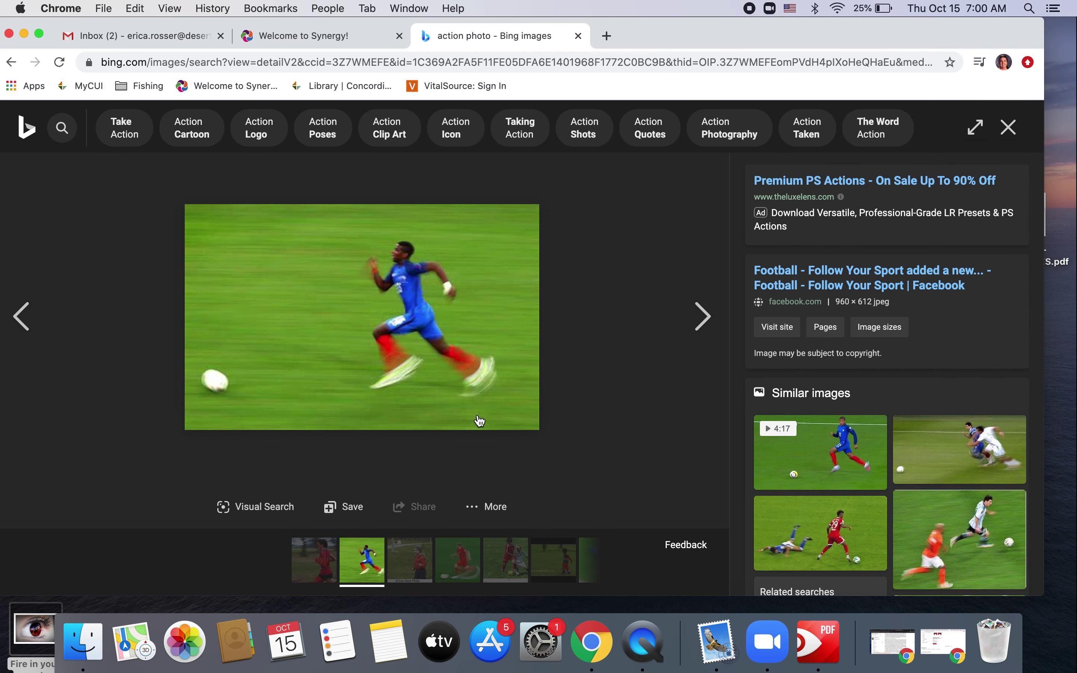
click(1009, 128)
scroll(616, 334, down, 6)
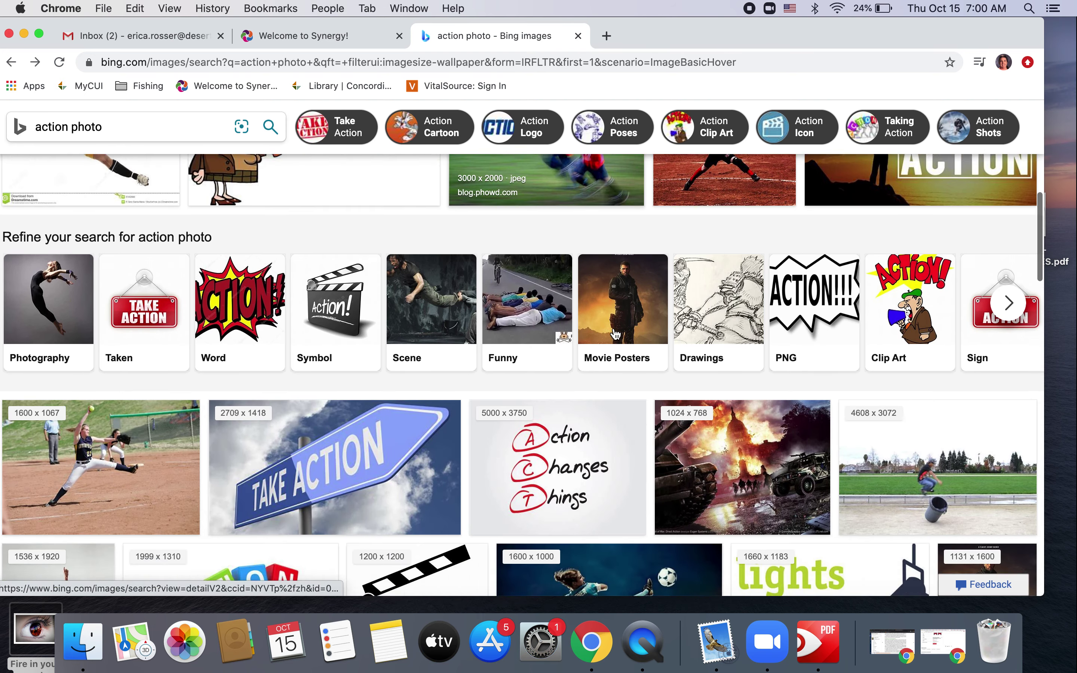
scroll(616, 334, down, 3)
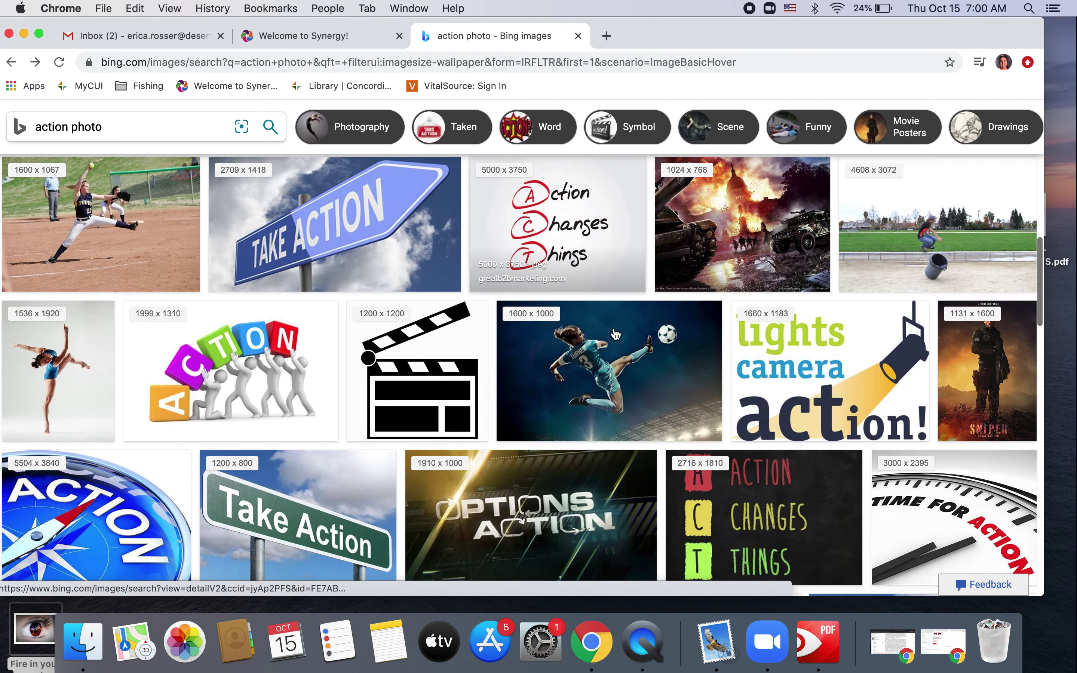
scroll(616, 334, down, 6)
scroll(616, 334, up, 15)
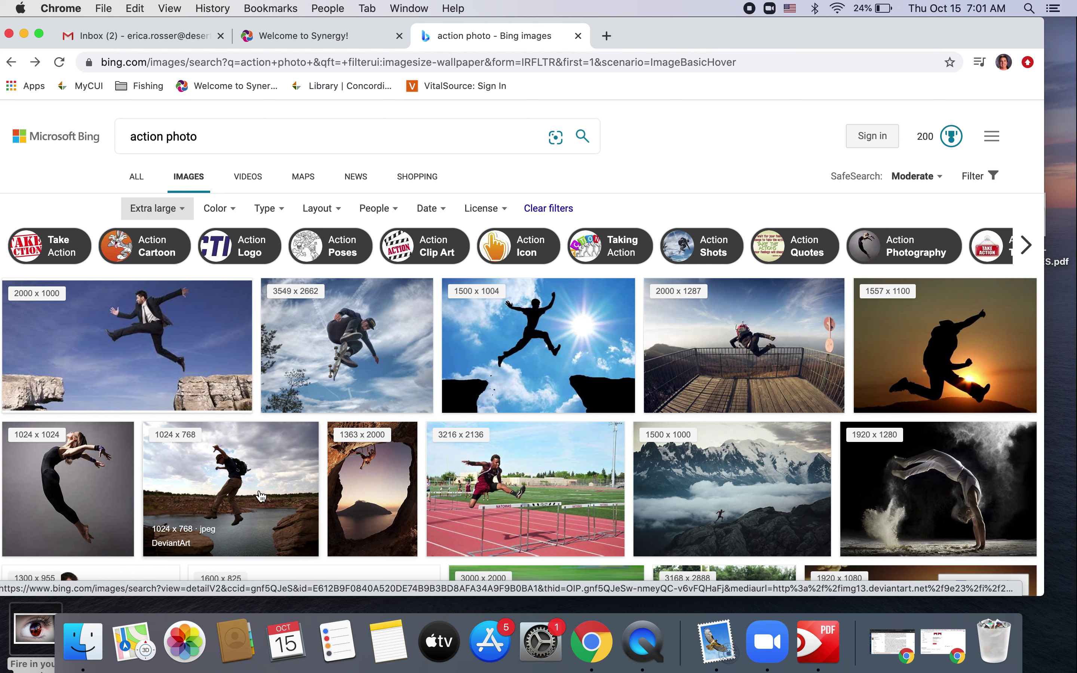
Run a new image search for "jumping".
click(222, 144)
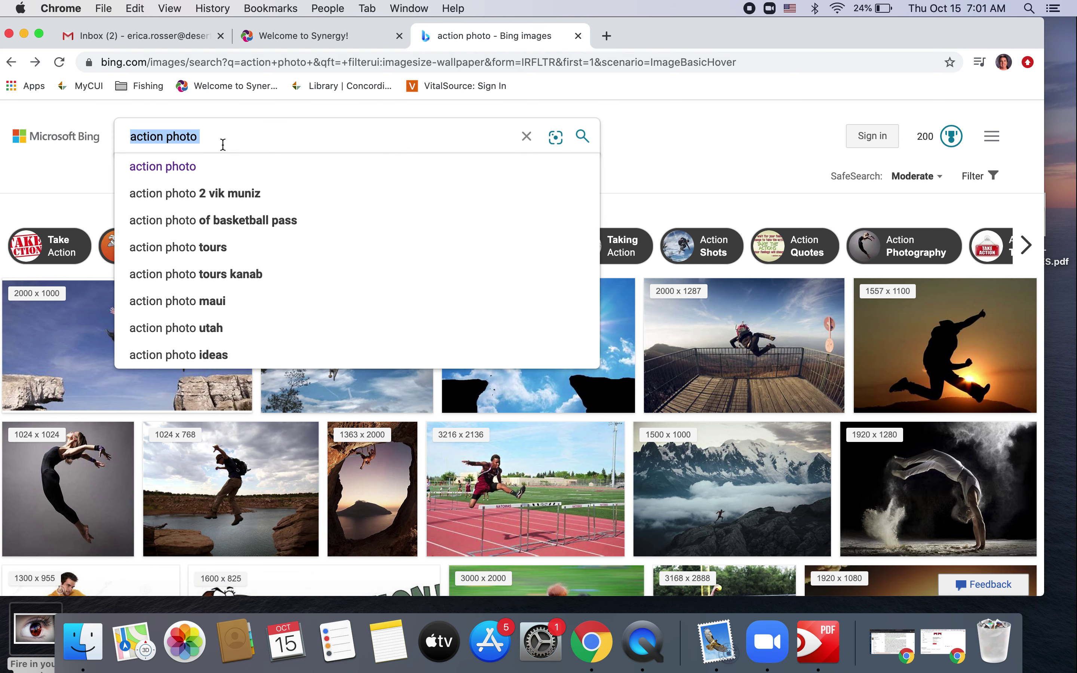
text(jumping)
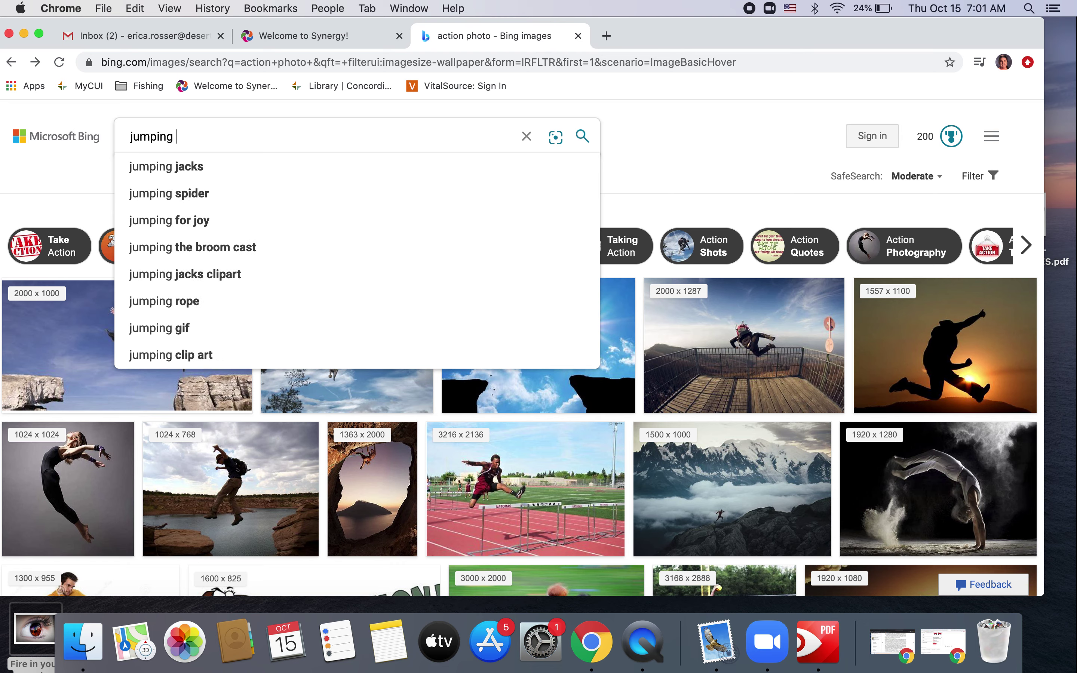
key(Return)
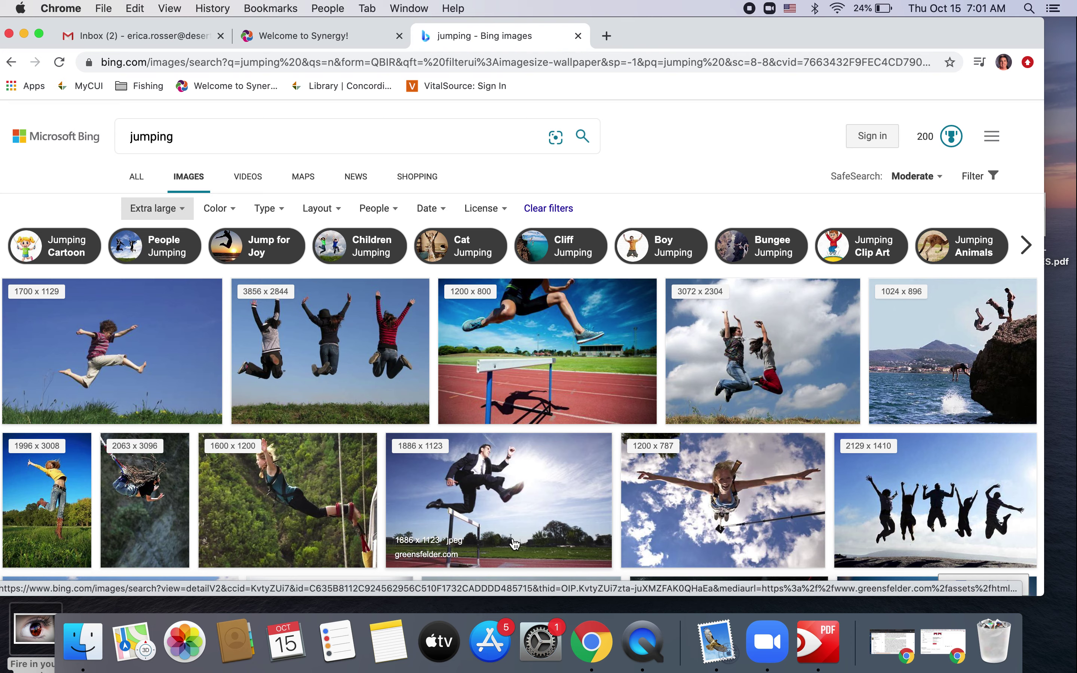
Open the 5616 × 3744 image of the girl doing a jumping kick and copy its image address.
scroll(515, 544, down, 1)
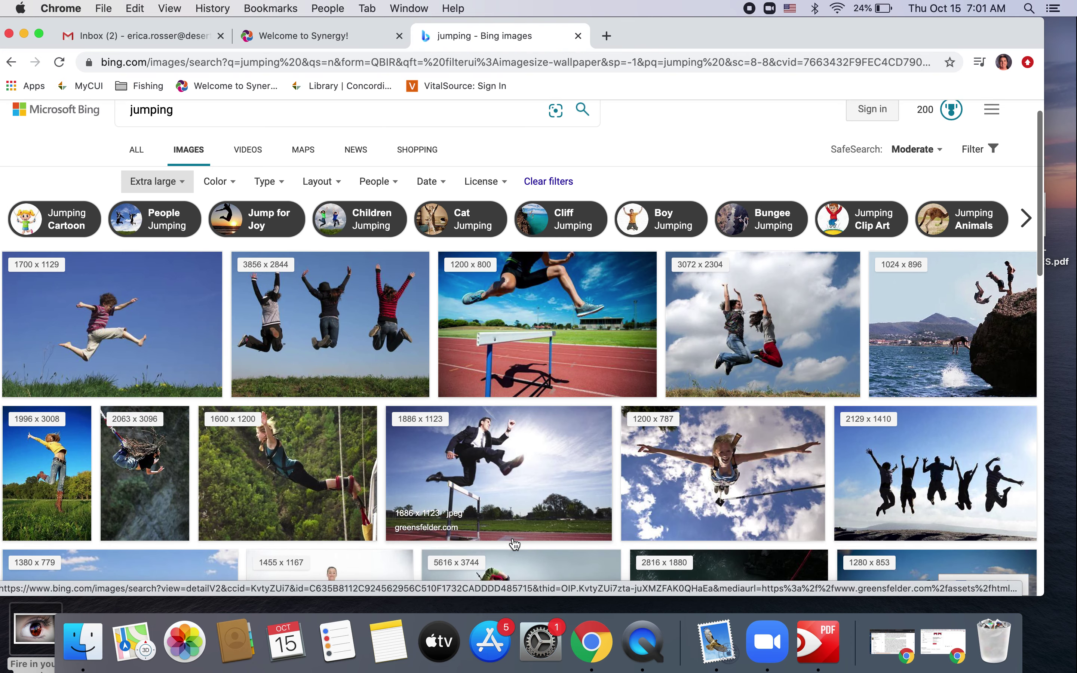
scroll(516, 544, down, 6)
click(532, 368)
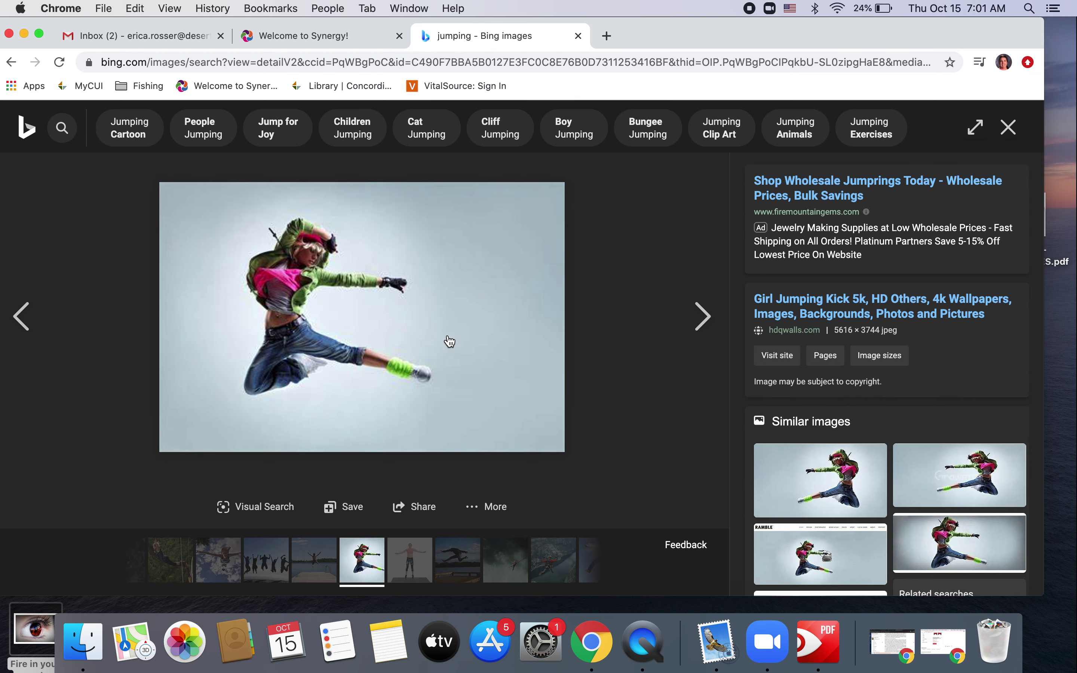
right_click(407, 343)
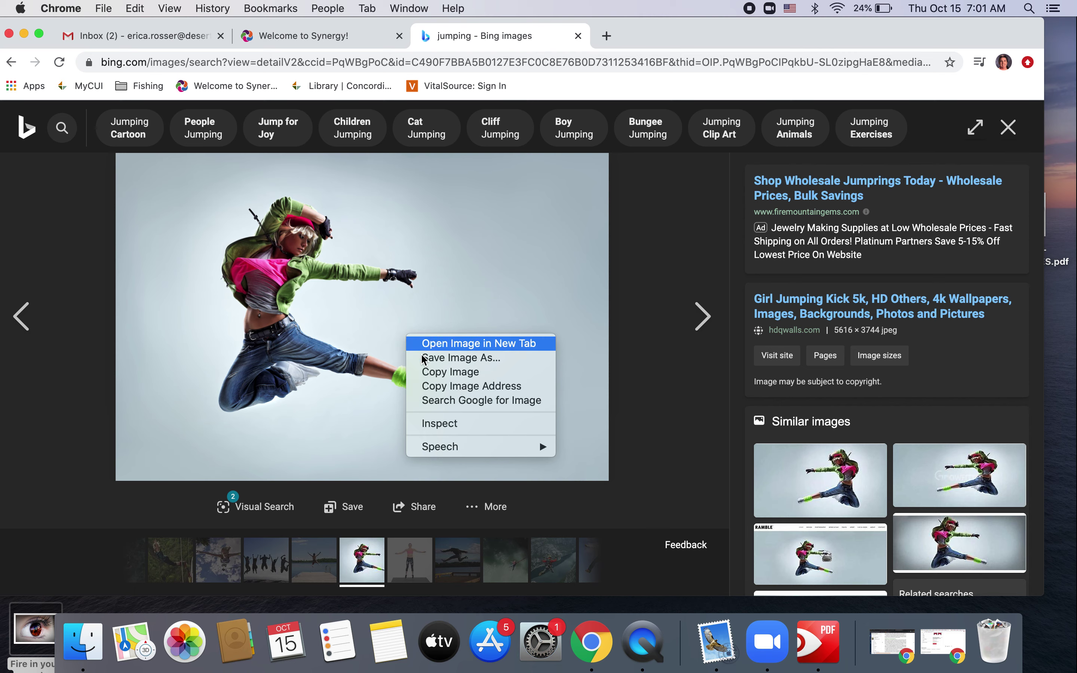
click(454, 388)
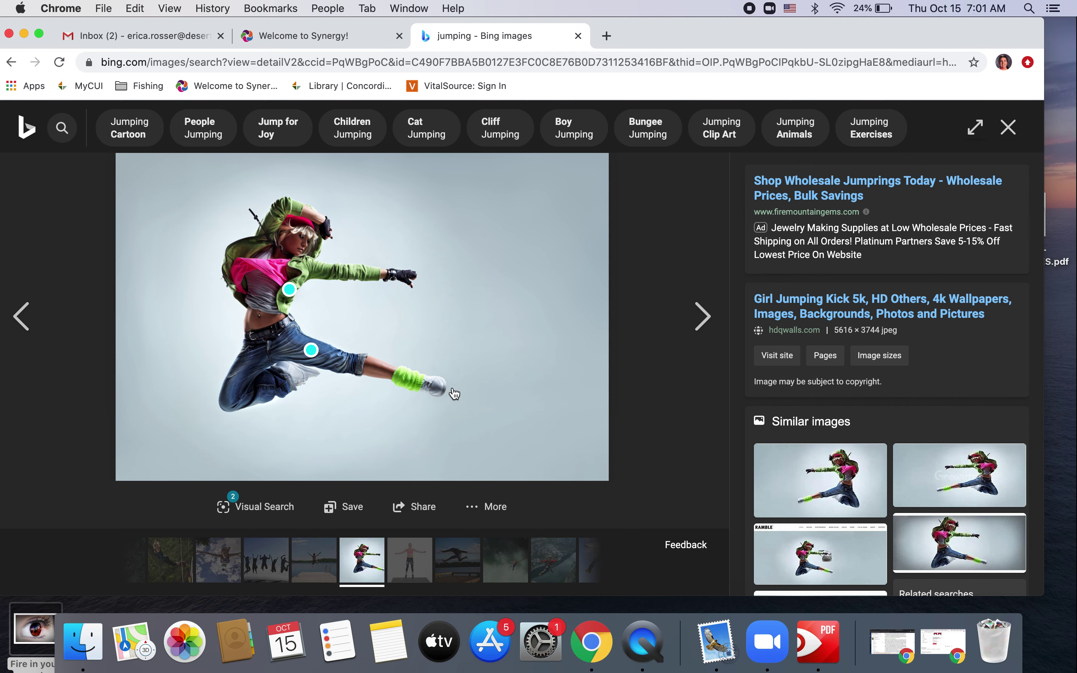
Go to pixlr.com in a new browser tab and launch Pixlr E.
click(607, 44)
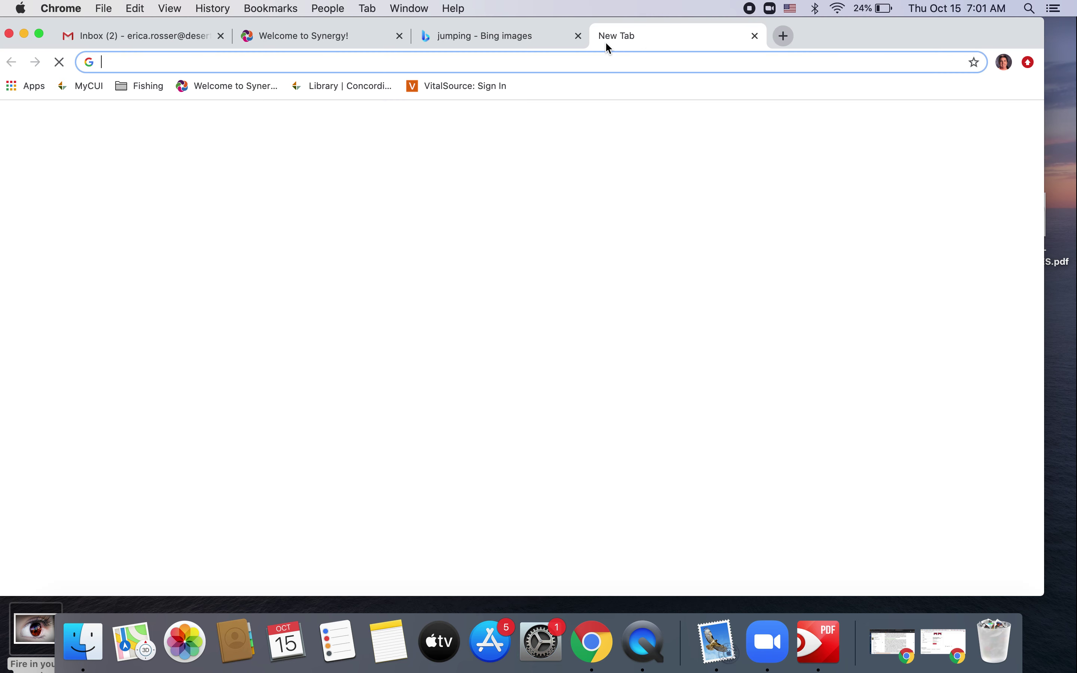
text(pixlr.com)
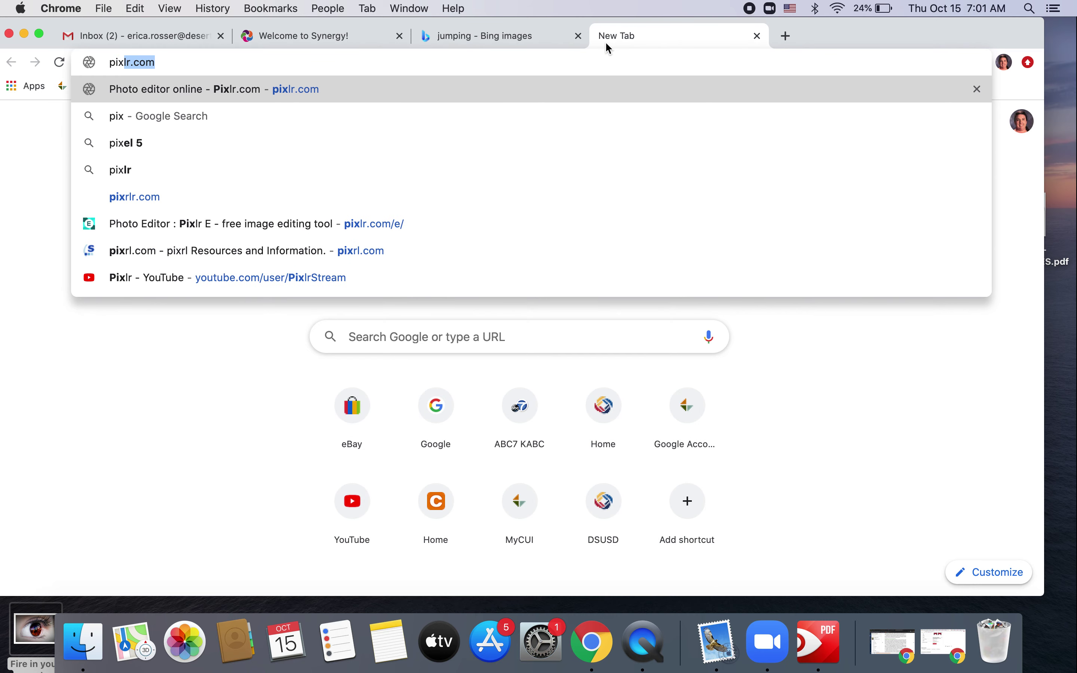
key(Return)
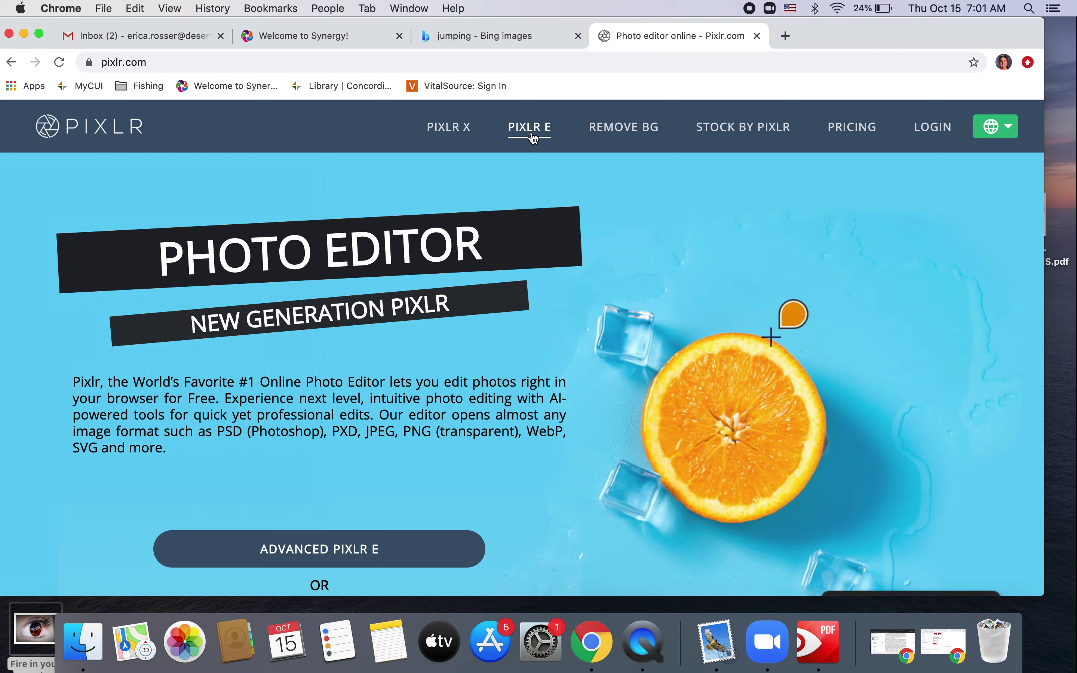
click(532, 129)
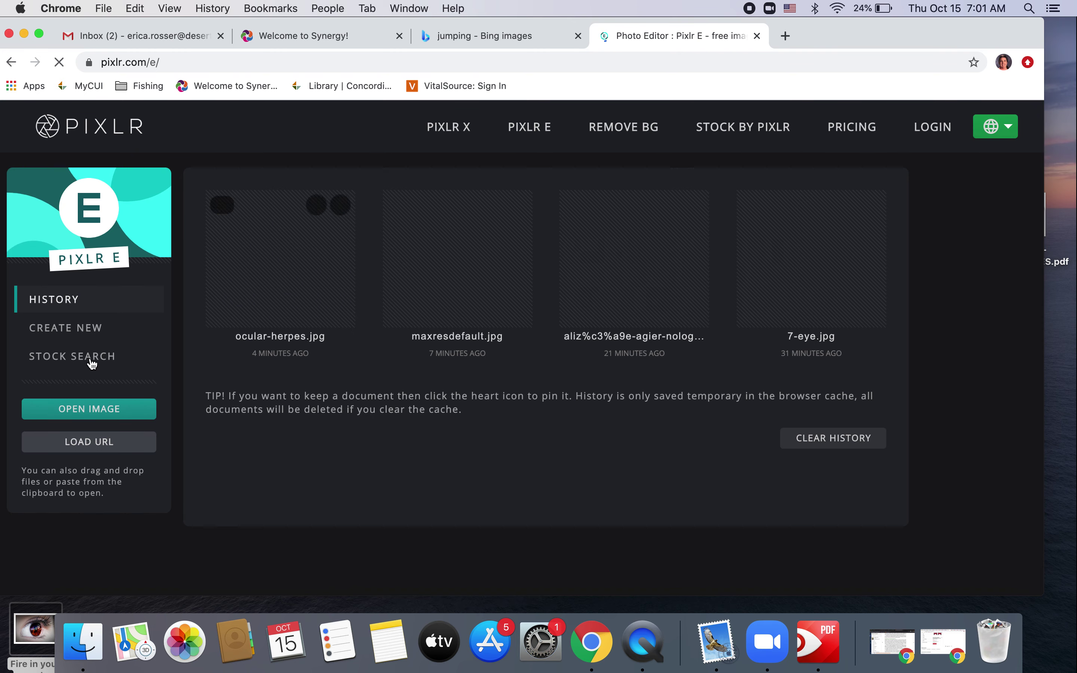
Load the image from the copied URL, pre-resized to Full HD at 1920 x 1280.
click(100, 450)
click(403, 353)
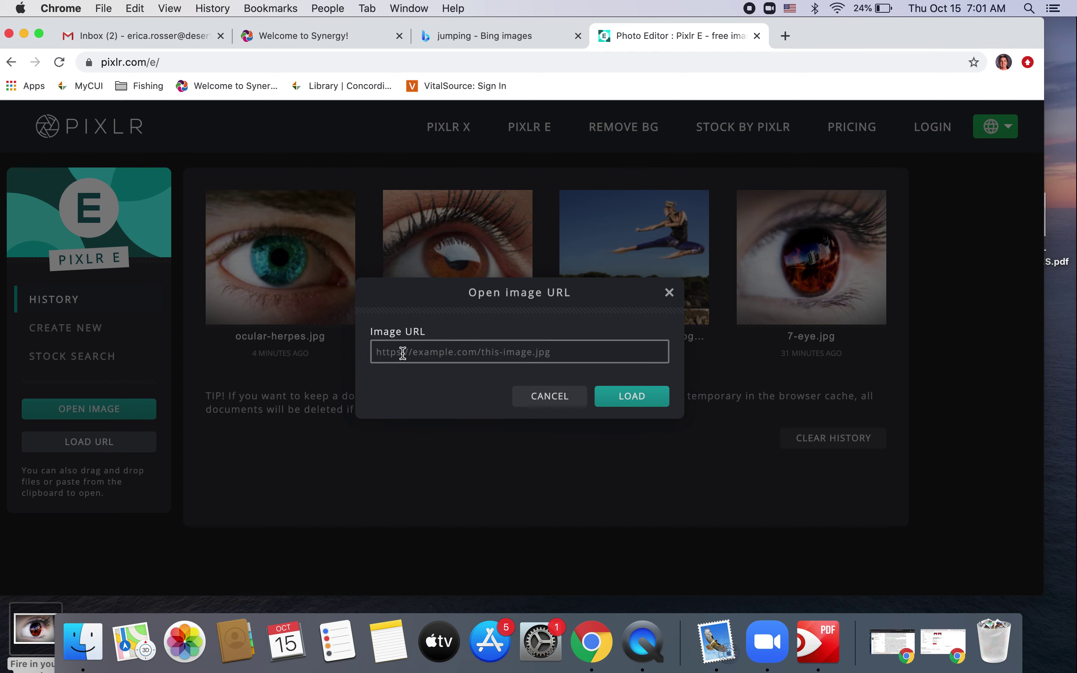
right_click(403, 353)
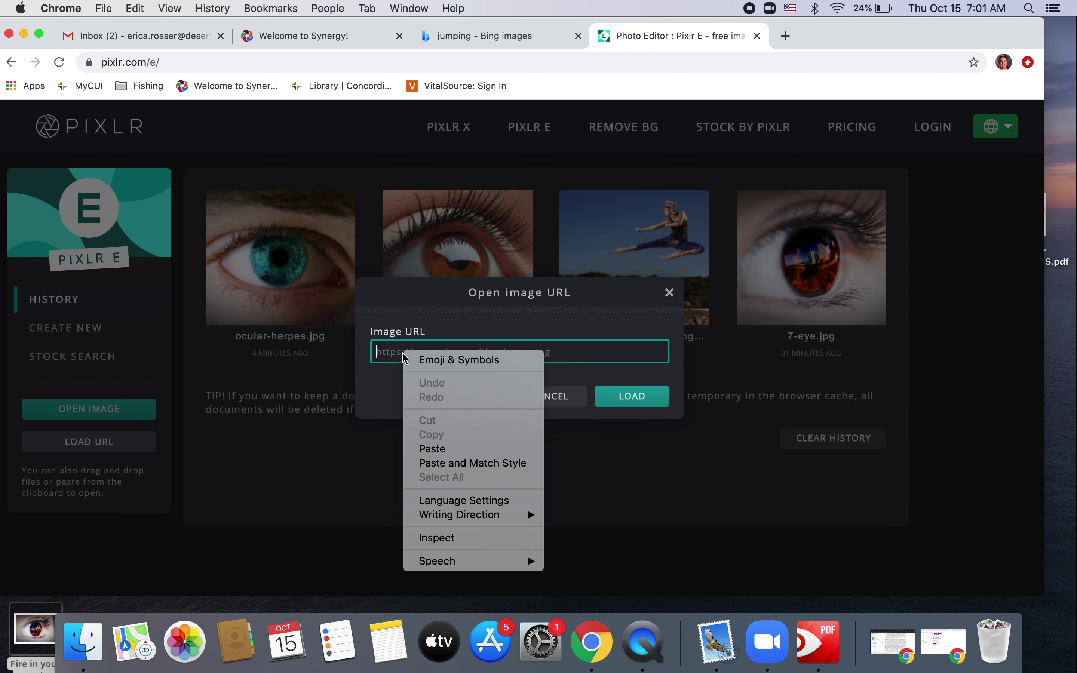
click(421, 450)
click(637, 403)
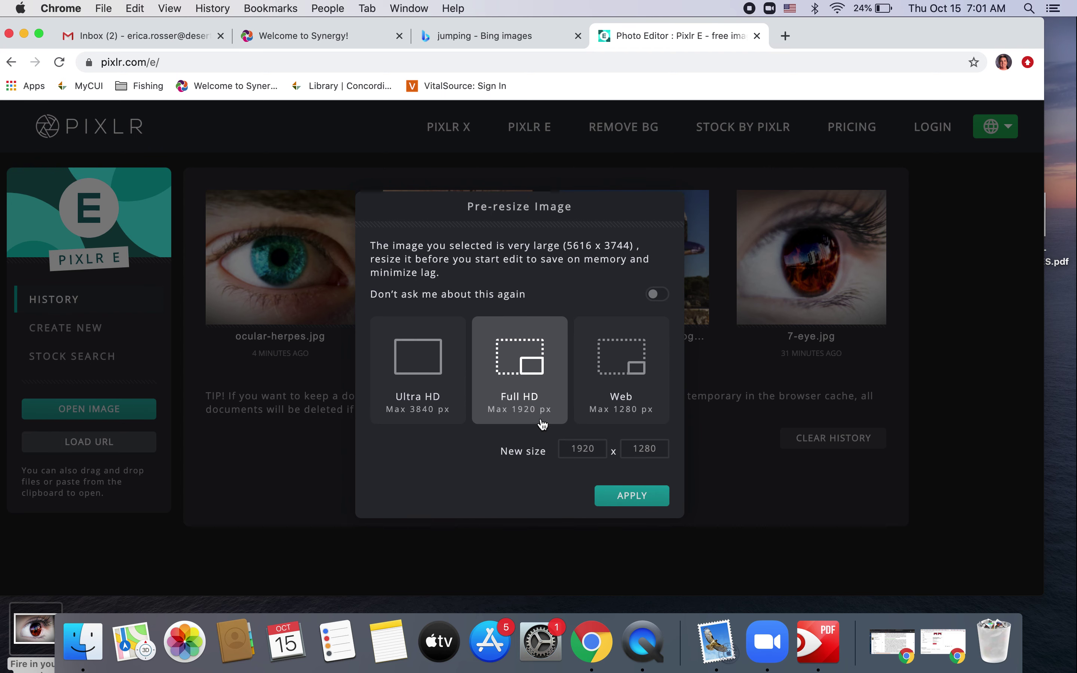
click(632, 497)
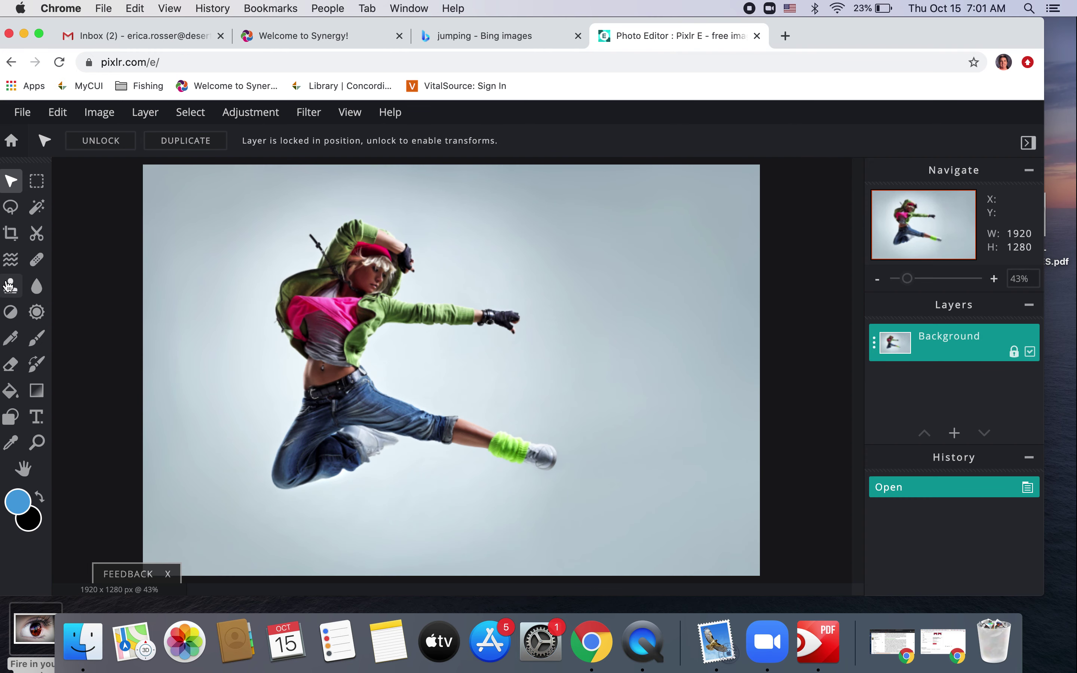
Set up the Smudge mode with a soft 50 px brush at 36% softness.
click(35, 288)
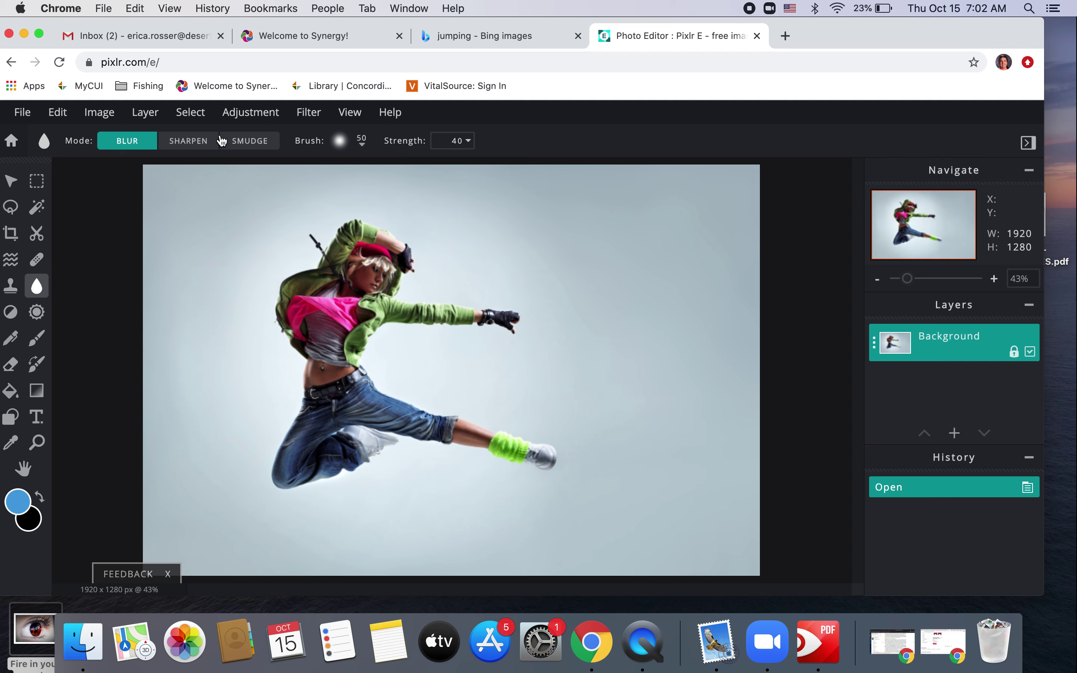
click(262, 142)
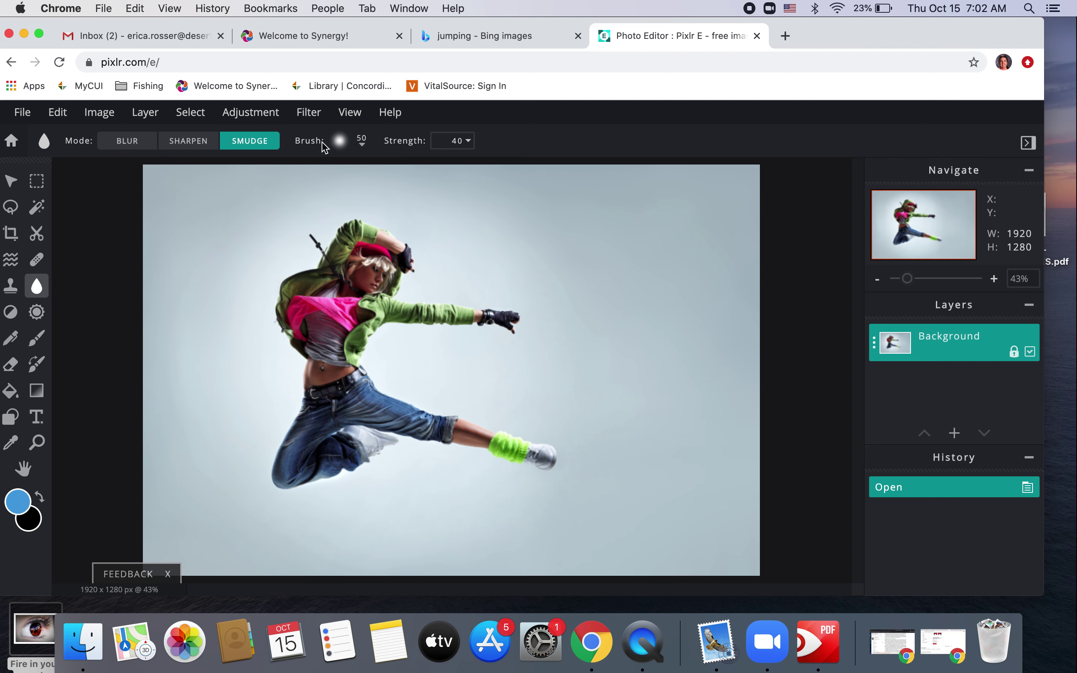
click(345, 148)
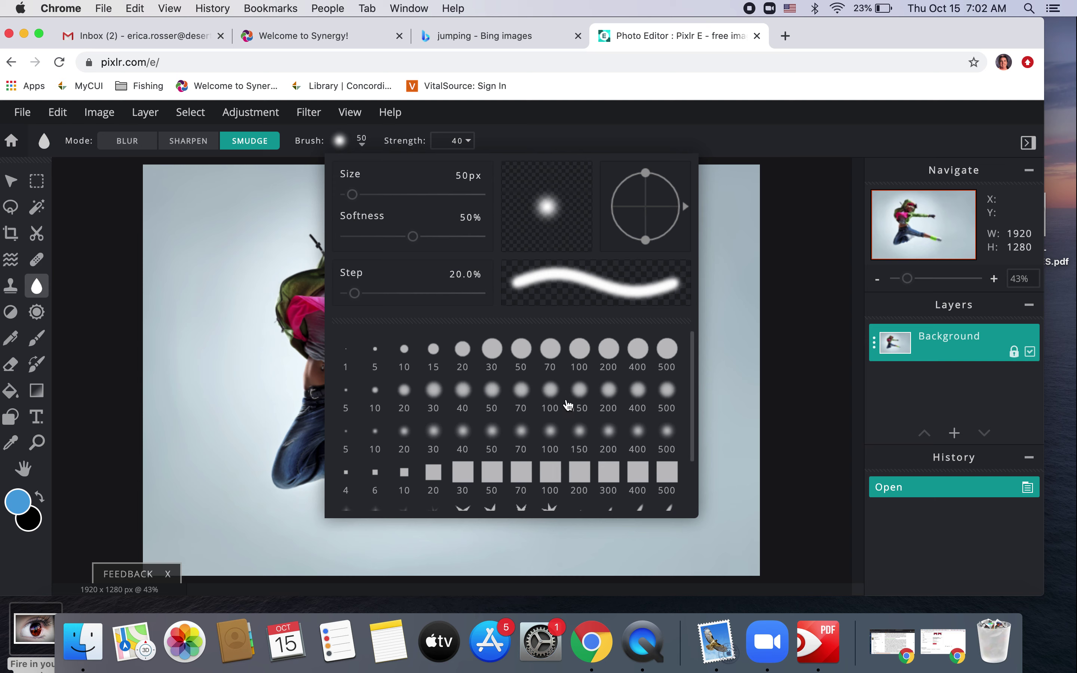
click(492, 394)
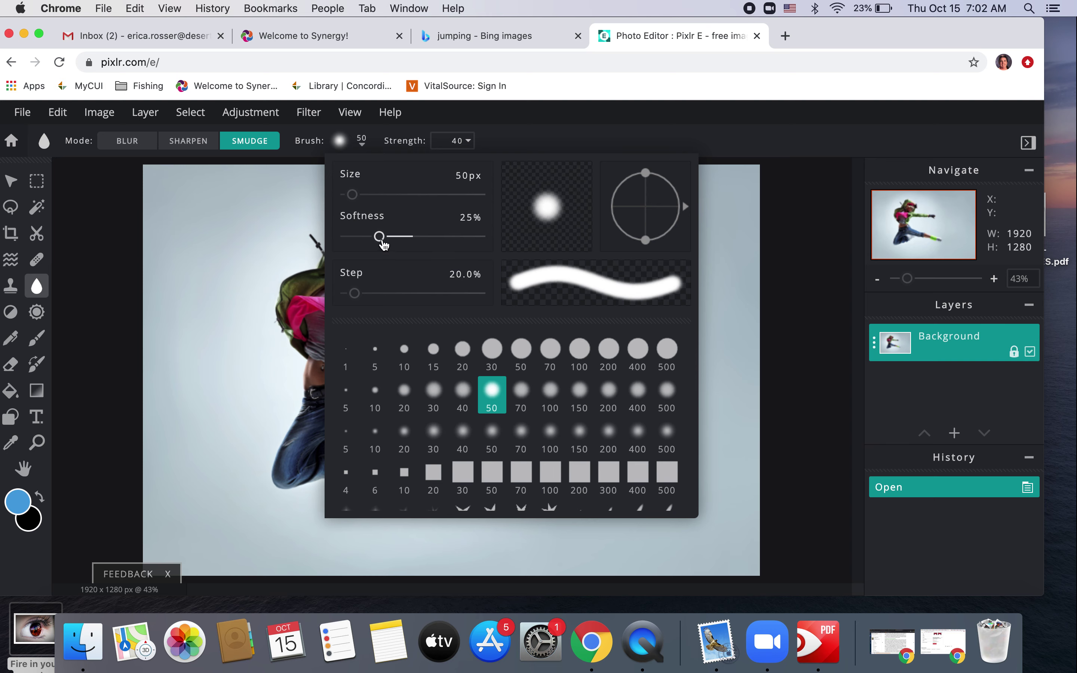
drag(379, 236, 394, 236)
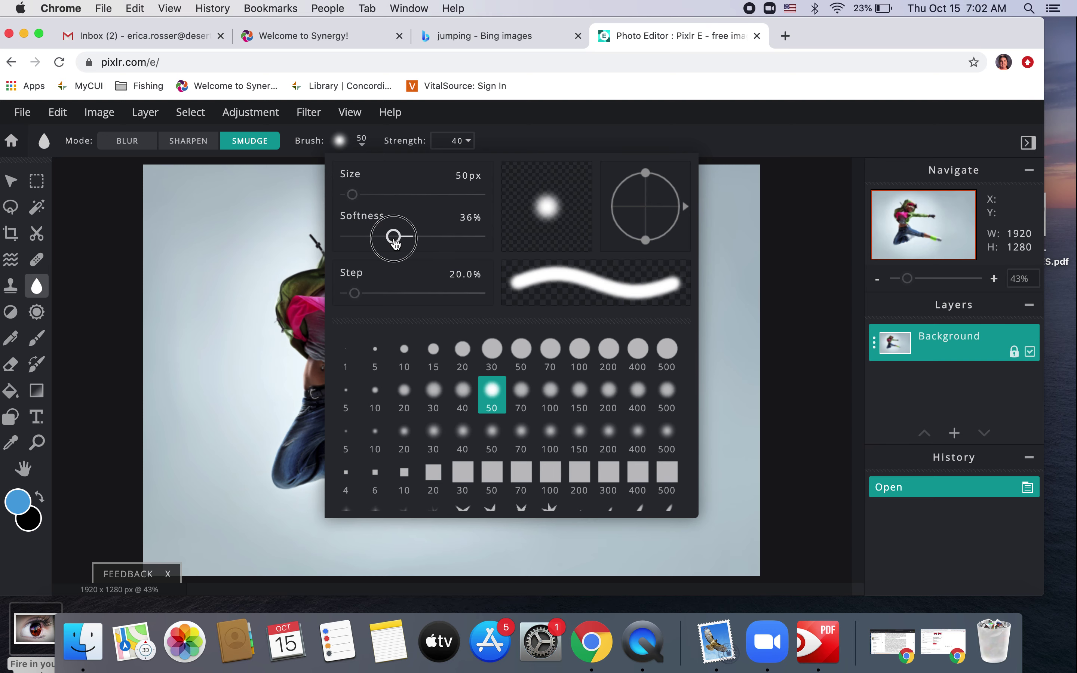
click(530, 143)
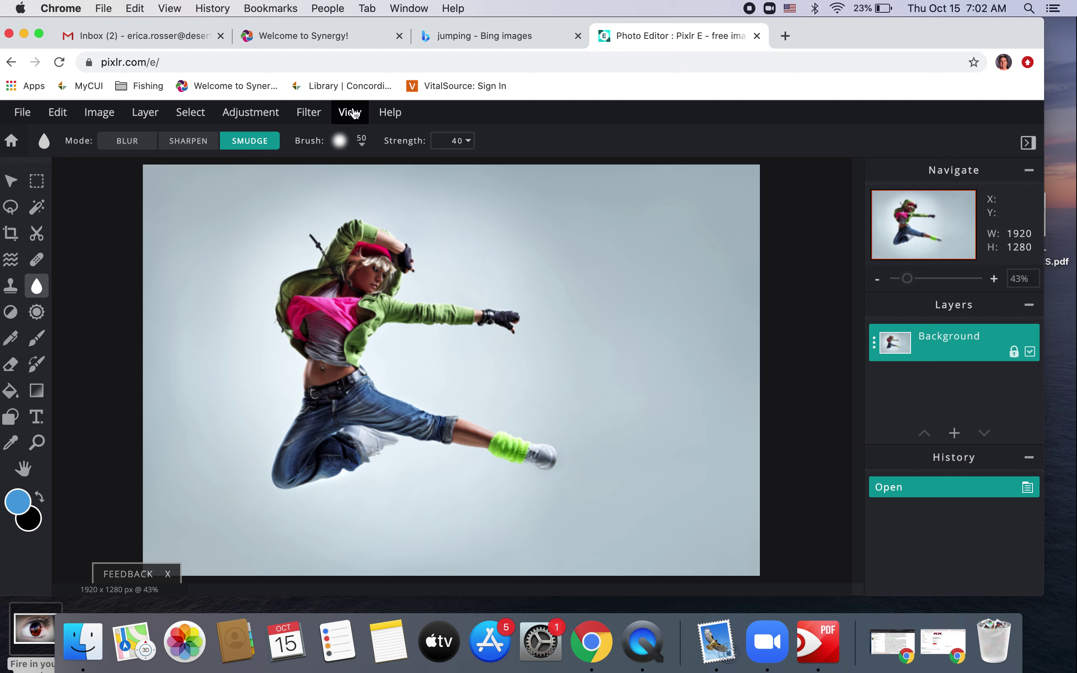
Switch the smudge brush to the soft 150 px preset with 25% softness.
click(342, 147)
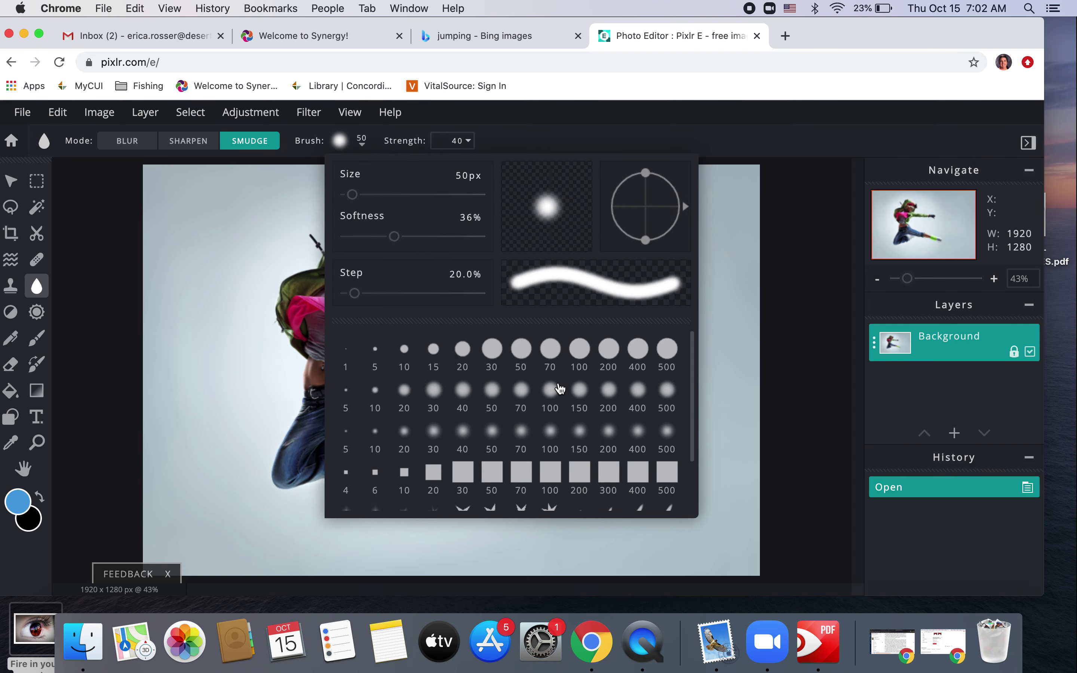
click(583, 395)
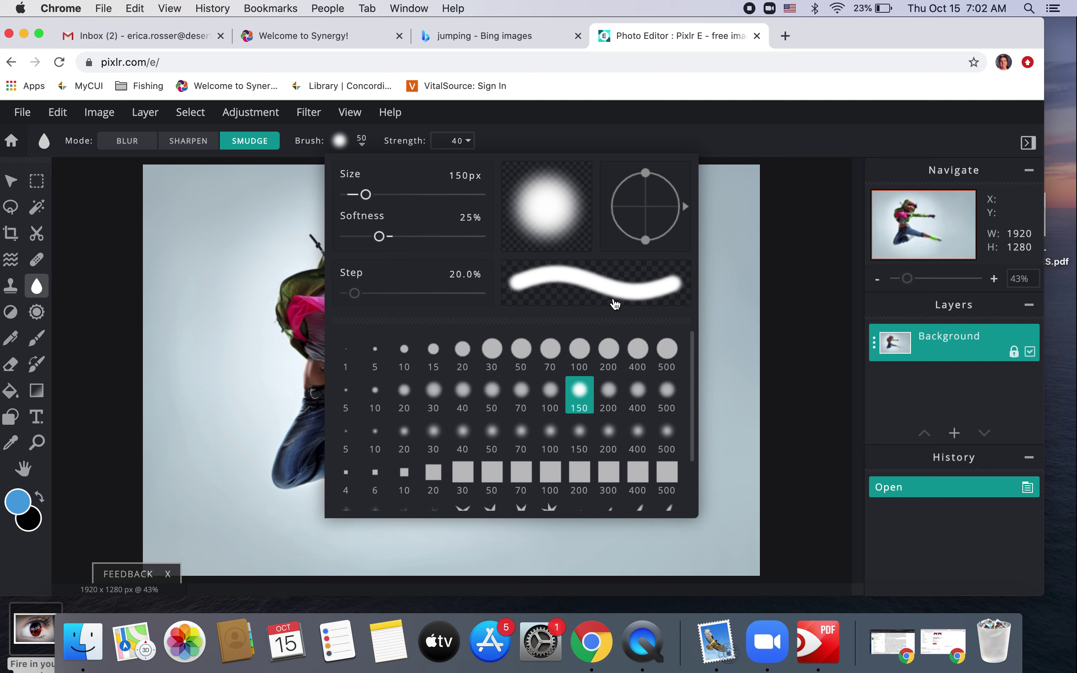
Smudge the outstretched hand outward and soften the underside of the sleeve with the soft 150 px brush.
click(671, 140)
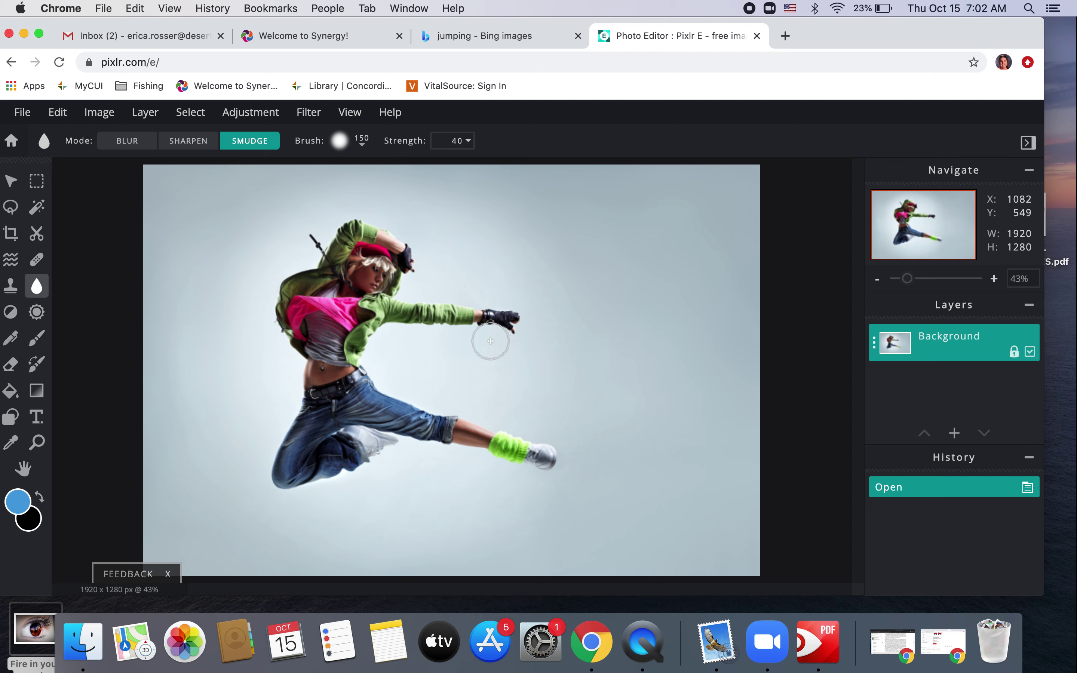
mouse_move(506, 331)
mouse_down()
mouse_move(528, 335)
mouse_move(493, 328)
mouse_up()
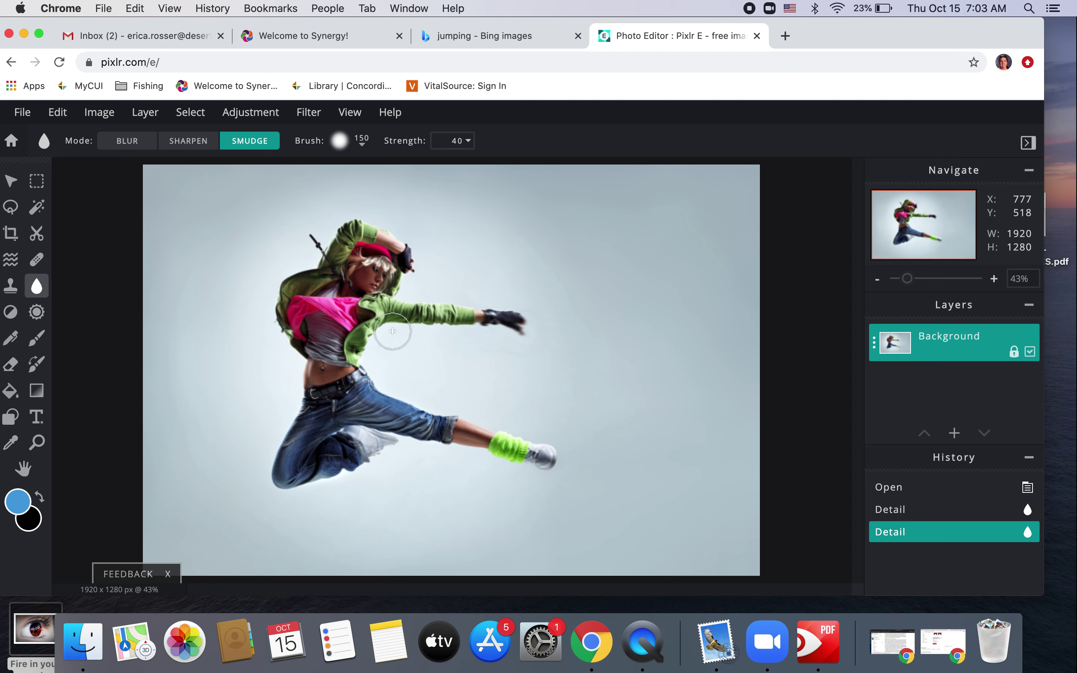
drag(393, 331, 413, 346)
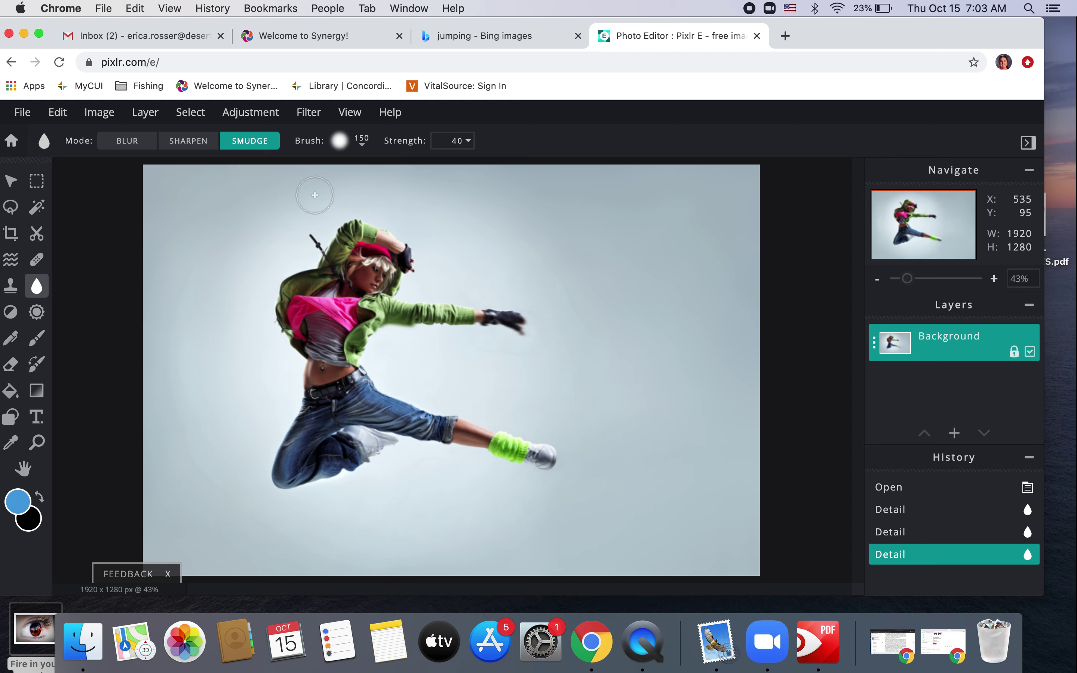
Switch the smudge brush to the soft 500 px preset.
click(364, 142)
click(365, 143)
click(364, 143)
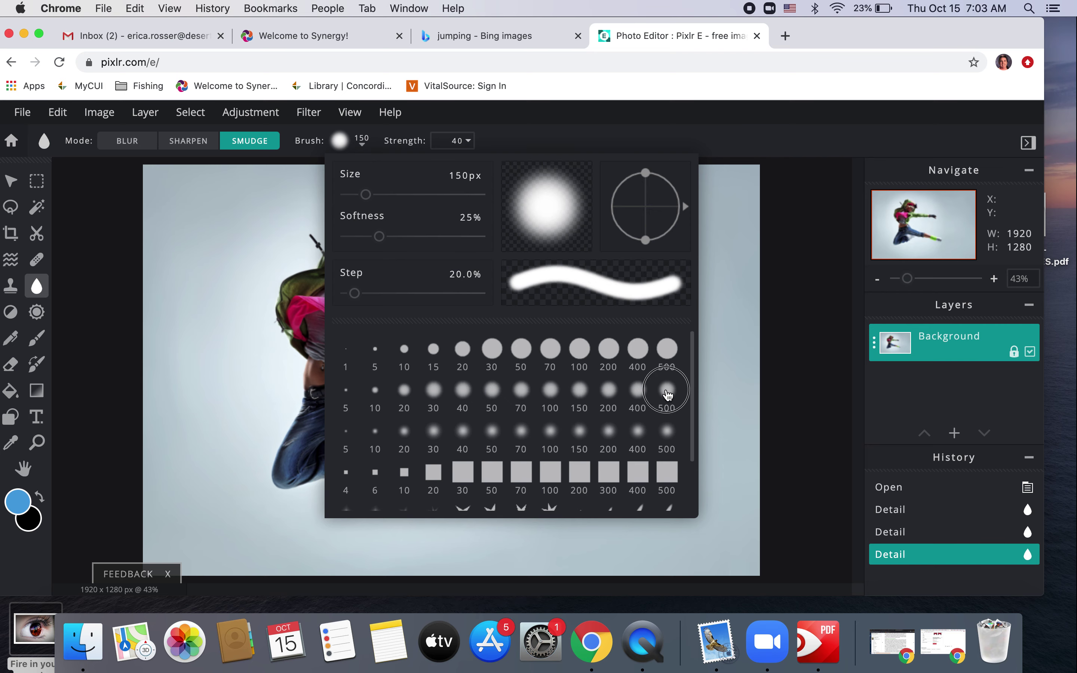
click(667, 394)
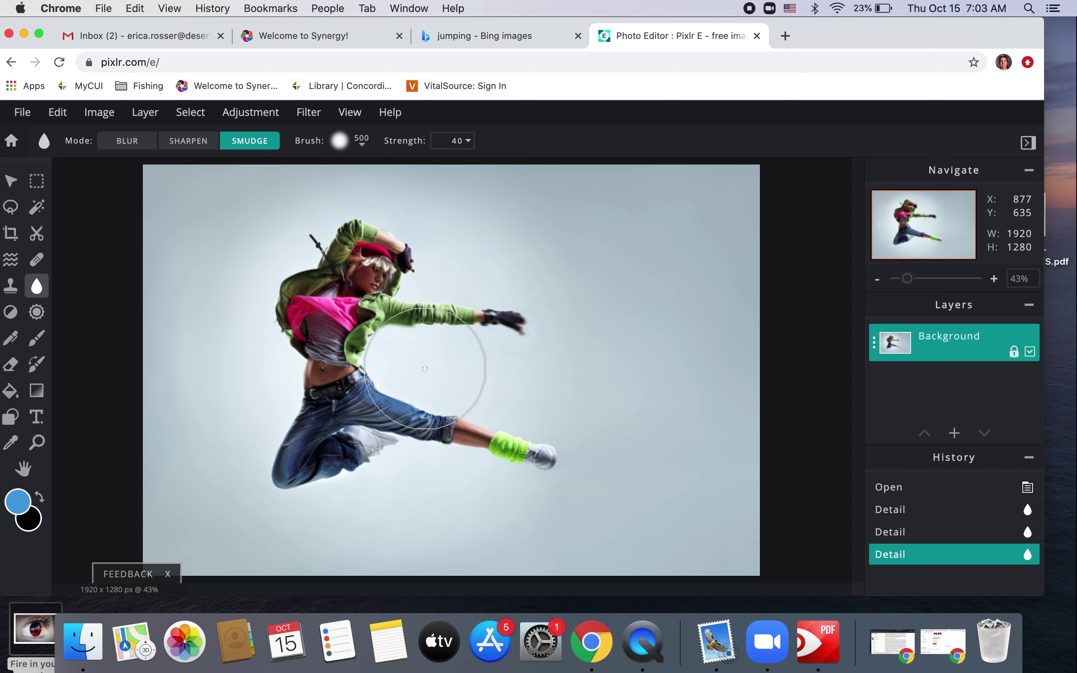
Smudge the extended arm, both legs and the foot outward with long strokes to suggest forward motion.
drag(411, 366, 557, 378)
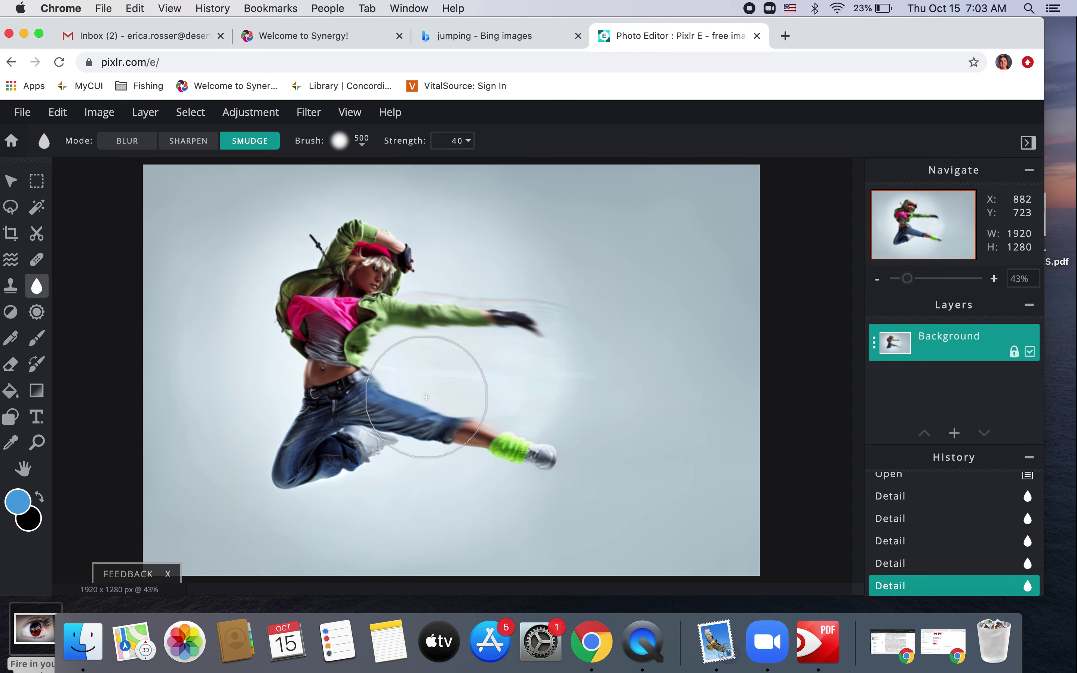
drag(426, 398, 612, 452)
drag(356, 481, 426, 491)
mouse_move(442, 497)
mouse_down()
mouse_move(340, 495)
mouse_move(415, 488)
mouse_move(389, 459)
mouse_up()
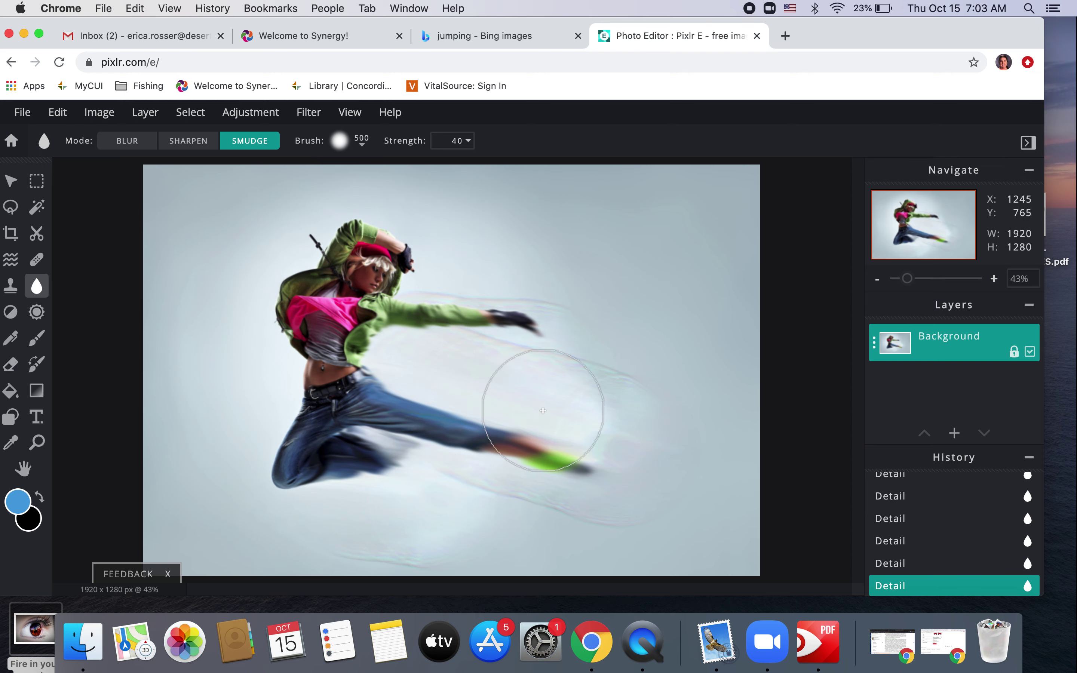
mouse_move(510, 379)
mouse_down()
mouse_move(592, 393)
mouse_move(614, 441)
mouse_up()
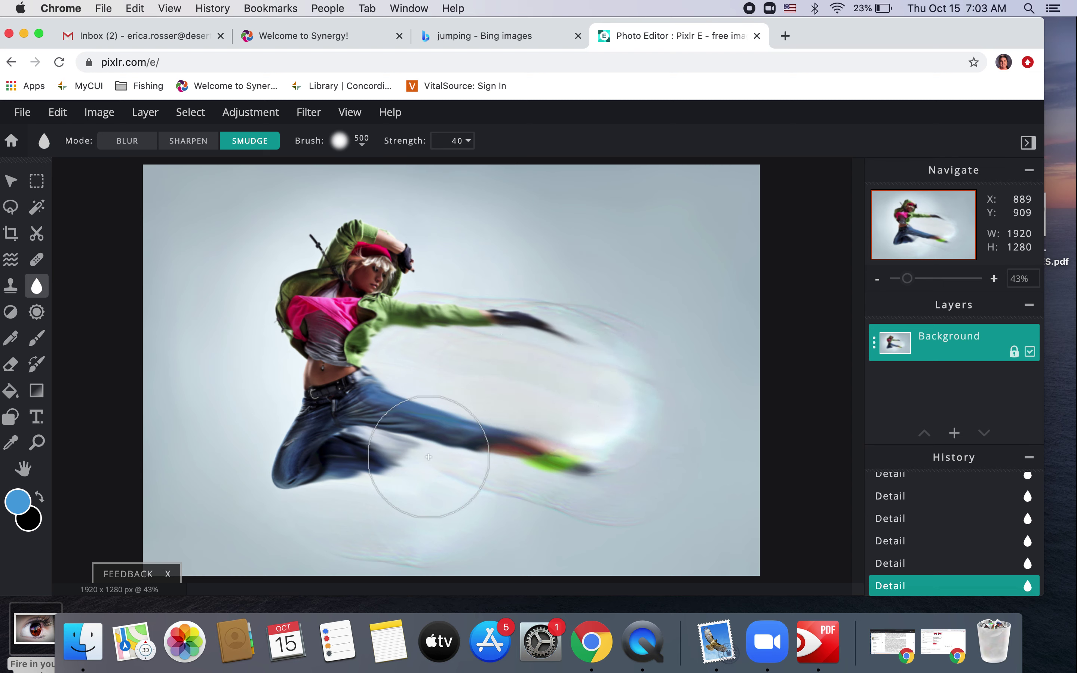
mouse_move(386, 456)
mouse_down()
mouse_move(463, 458)
mouse_move(606, 485)
mouse_move(713, 477)
mouse_up()
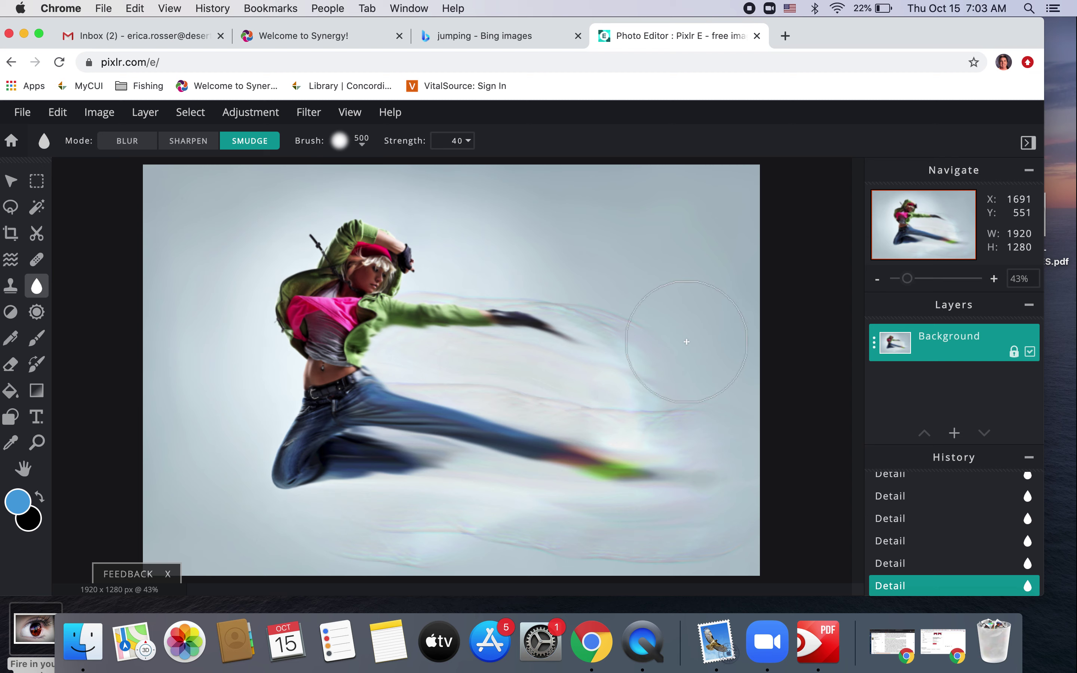
Set up the Heal tool with the Infill method at size 142 and dismiss the advertisement.
click(38, 266)
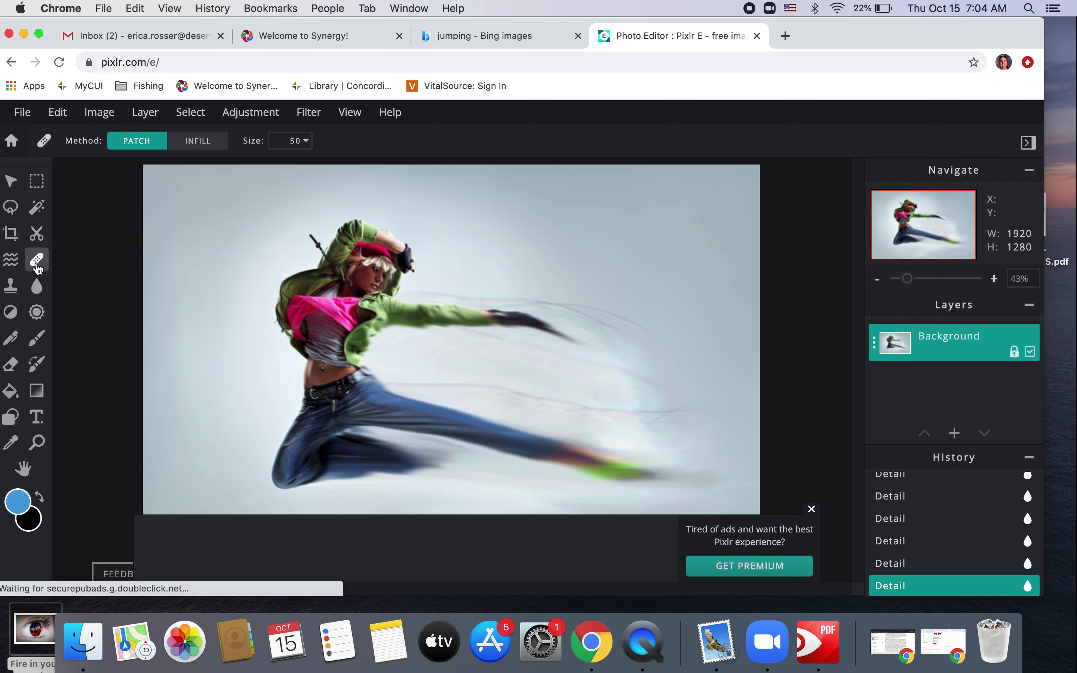
click(207, 142)
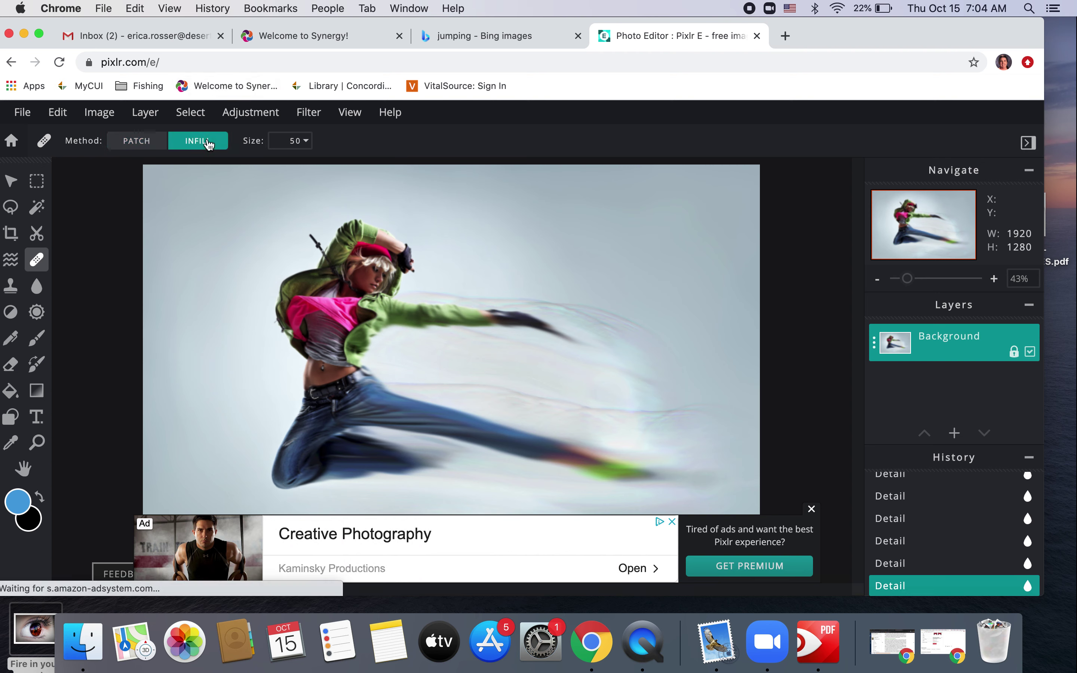
click(307, 141)
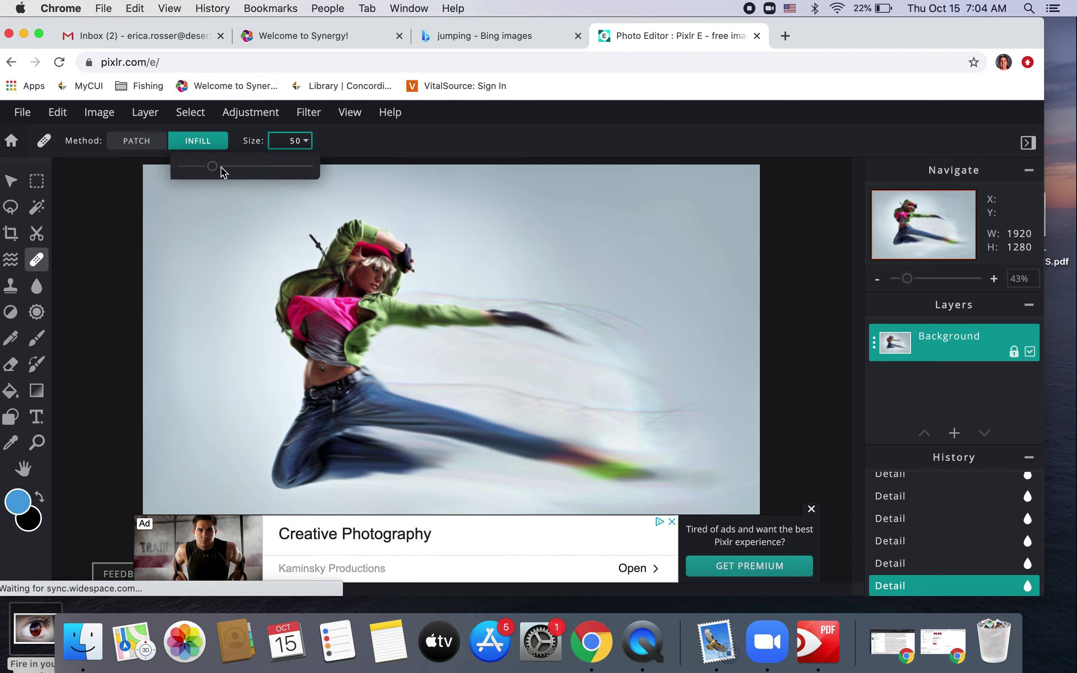
mouse_move(214, 172)
mouse_down()
mouse_move(292, 175)
mouse_move(271, 175)
mouse_up()
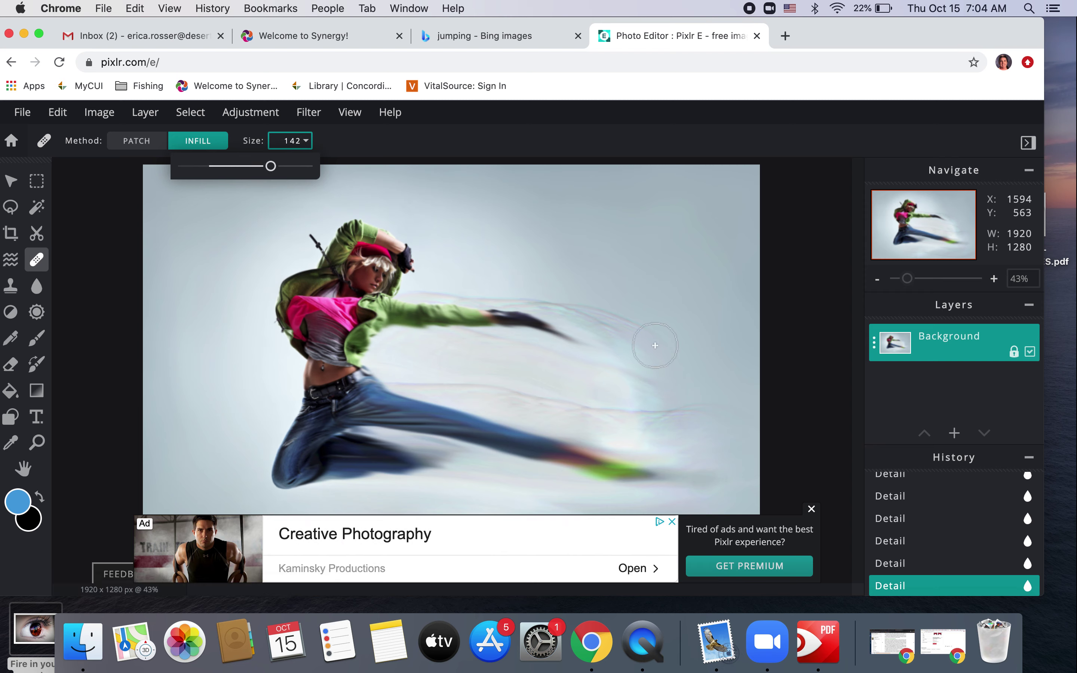
click(812, 509)
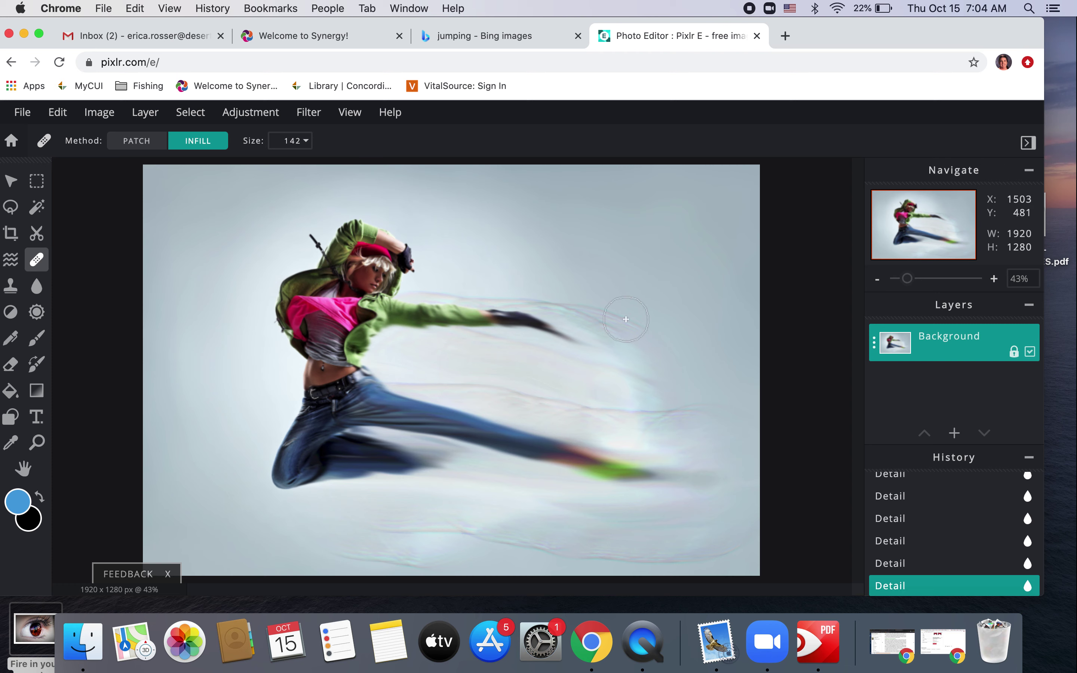
Heal the smudge streaks in the background just beyond the outstretched hand using Infill.
drag(643, 329, 643, 331)
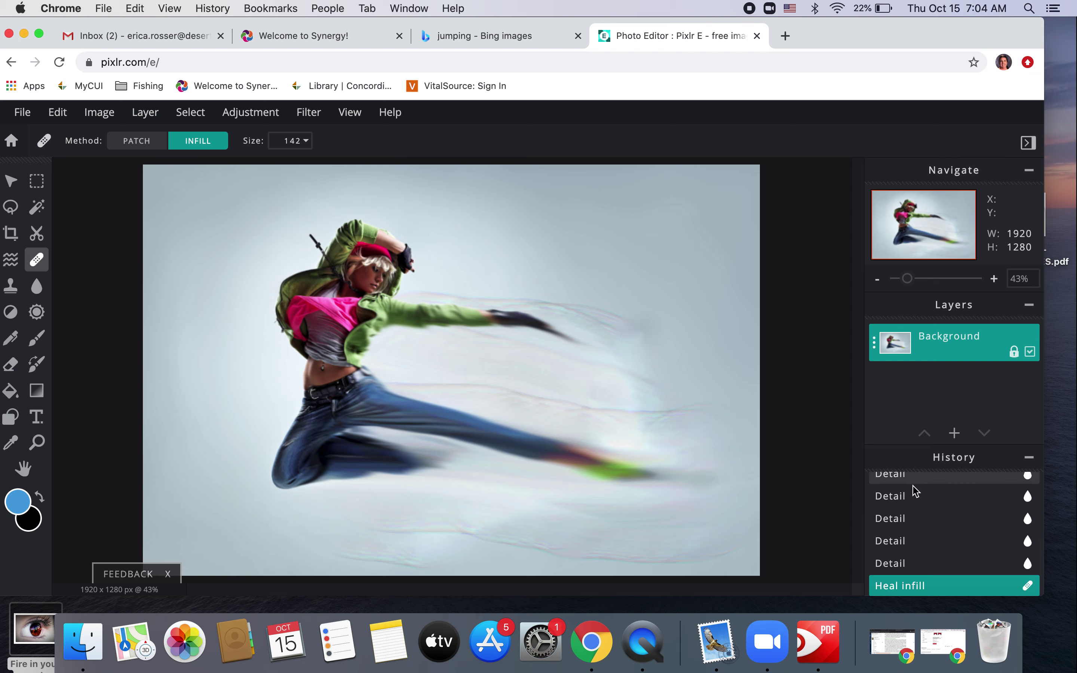
click(611, 333)
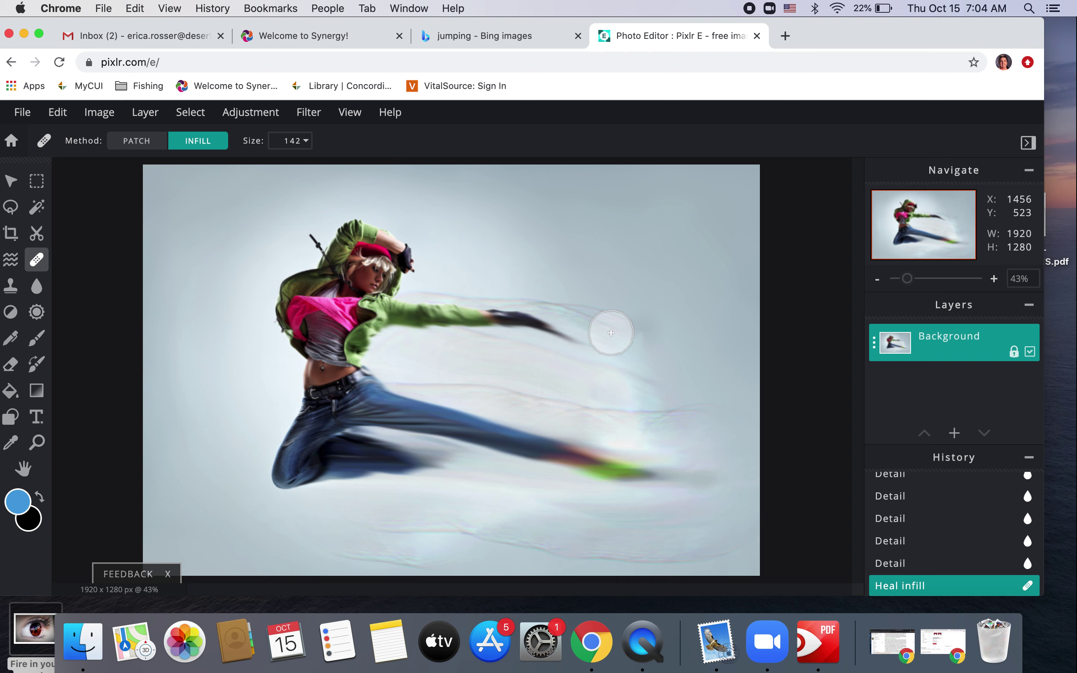
click(611, 333)
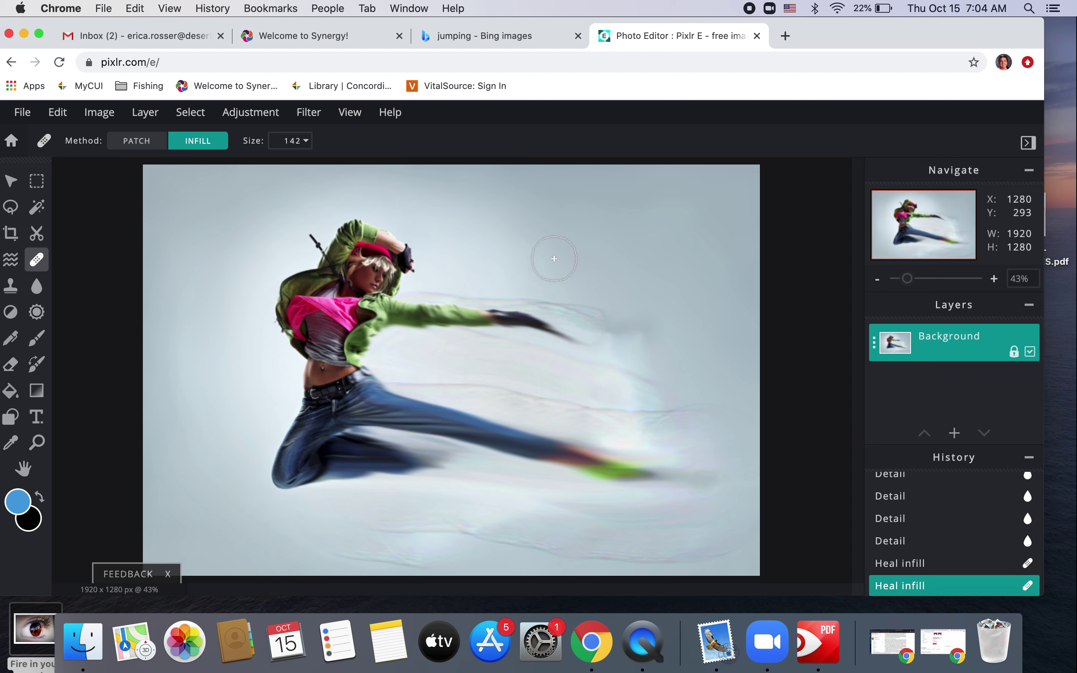
Change the healing method to Patch and heal the remaining streak above and beyond the outstretched hand.
click(146, 145)
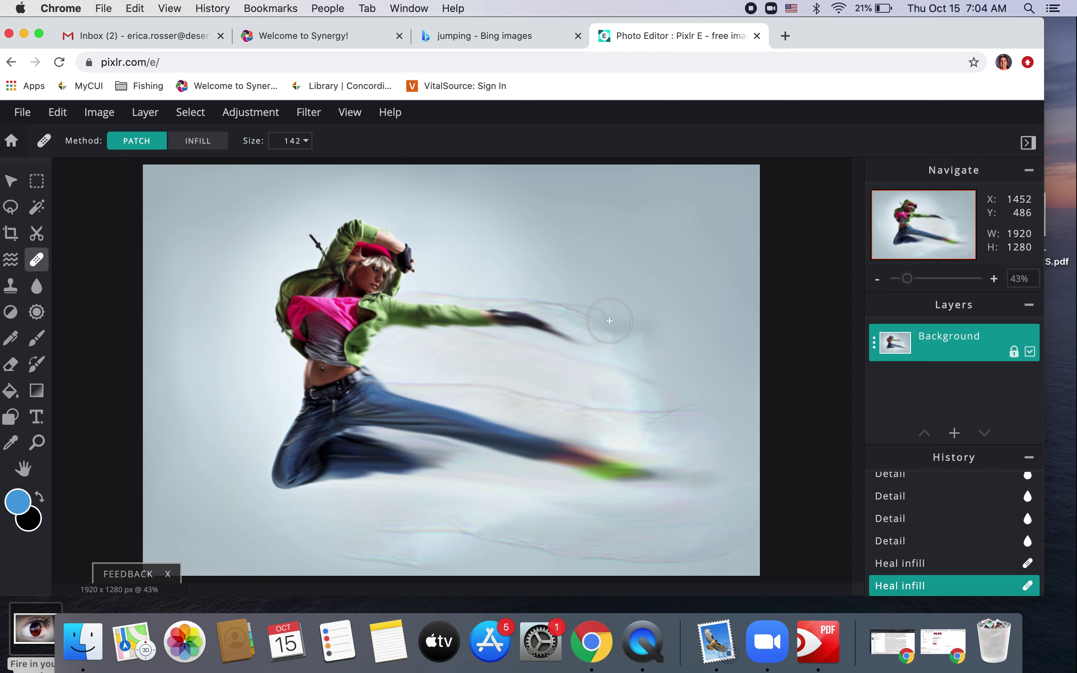
drag(609, 321, 600, 315)
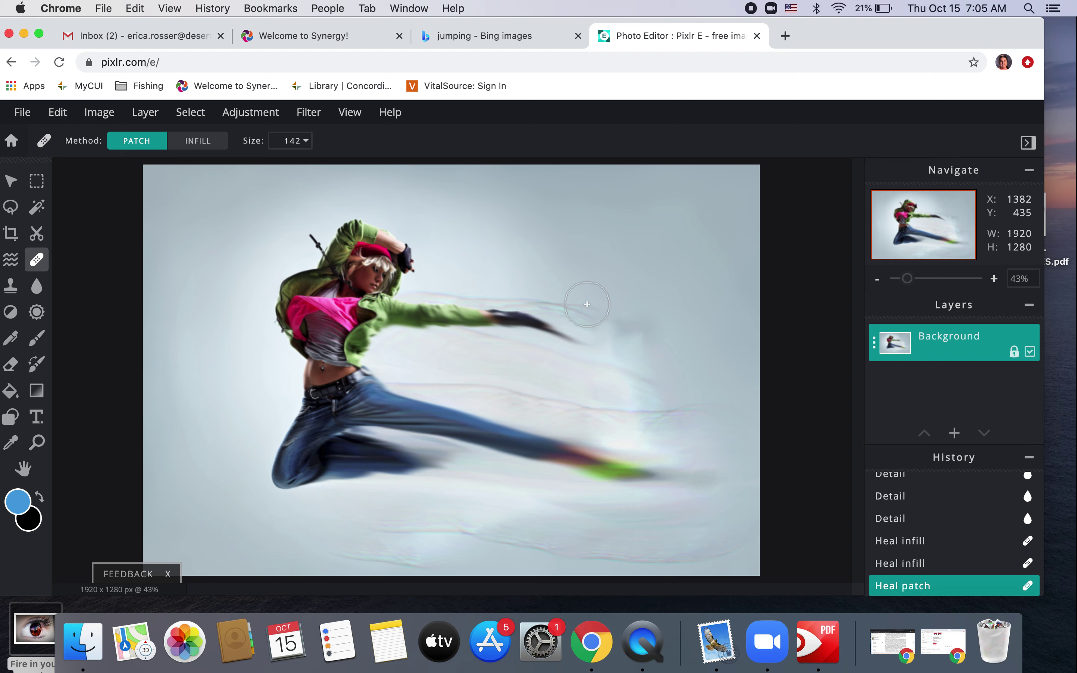
click(587, 304)
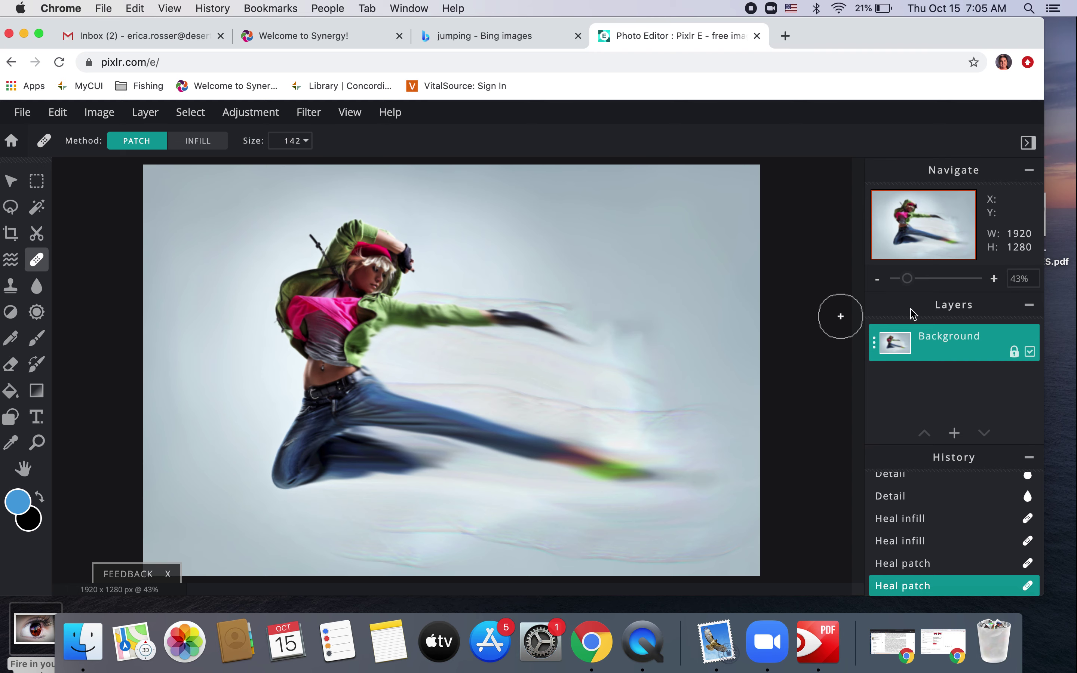
mouse_move(906, 279)
mouse_down()
mouse_move(946, 276)
mouse_move(925, 276)
mouse_up()
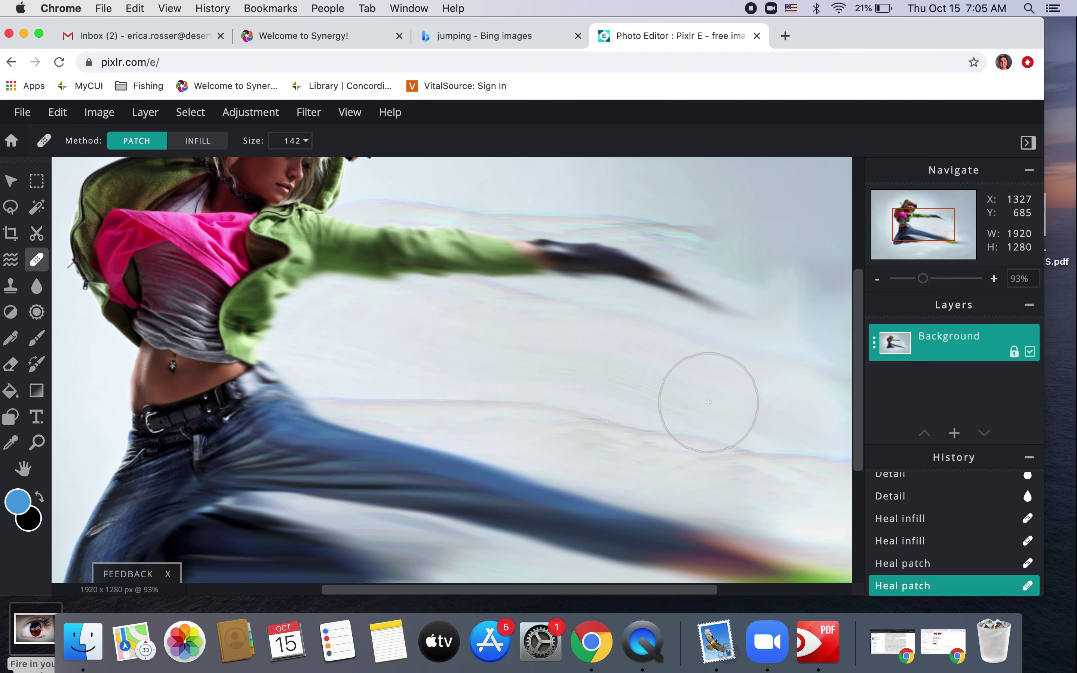
drag(928, 280, 907, 284)
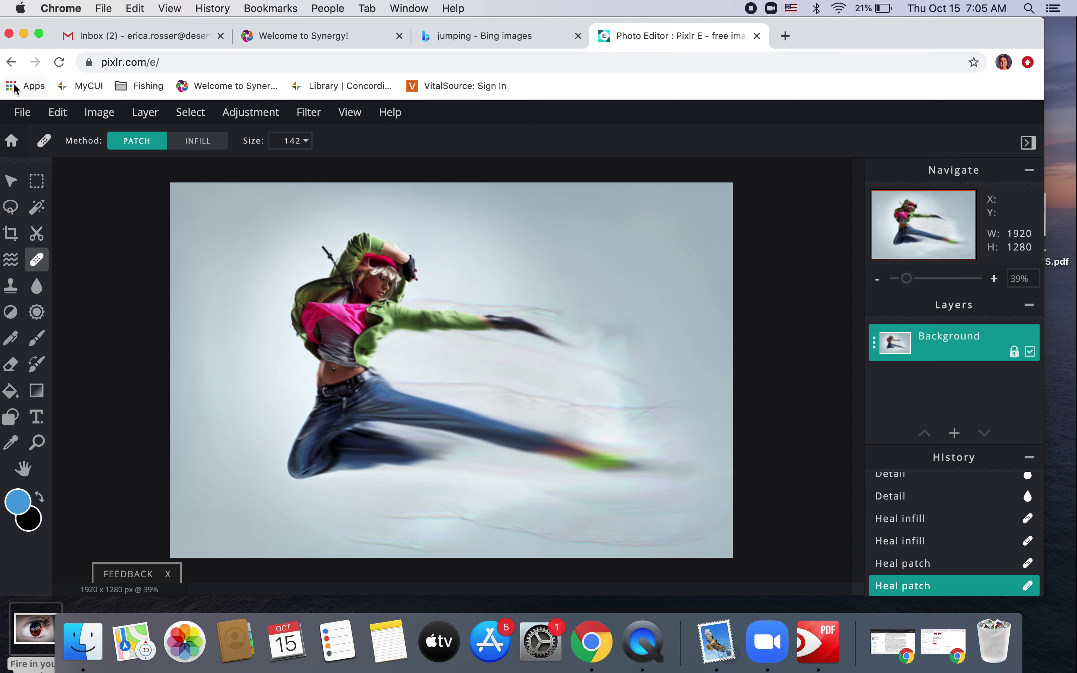
Open the file commands for the edited image.
click(18, 117)
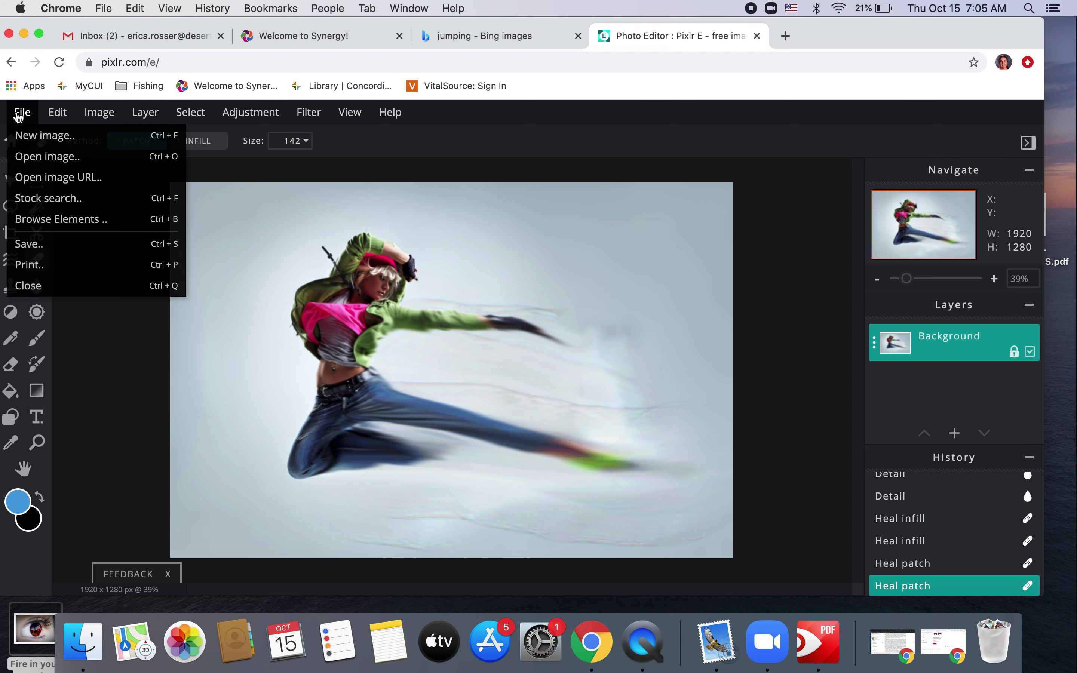